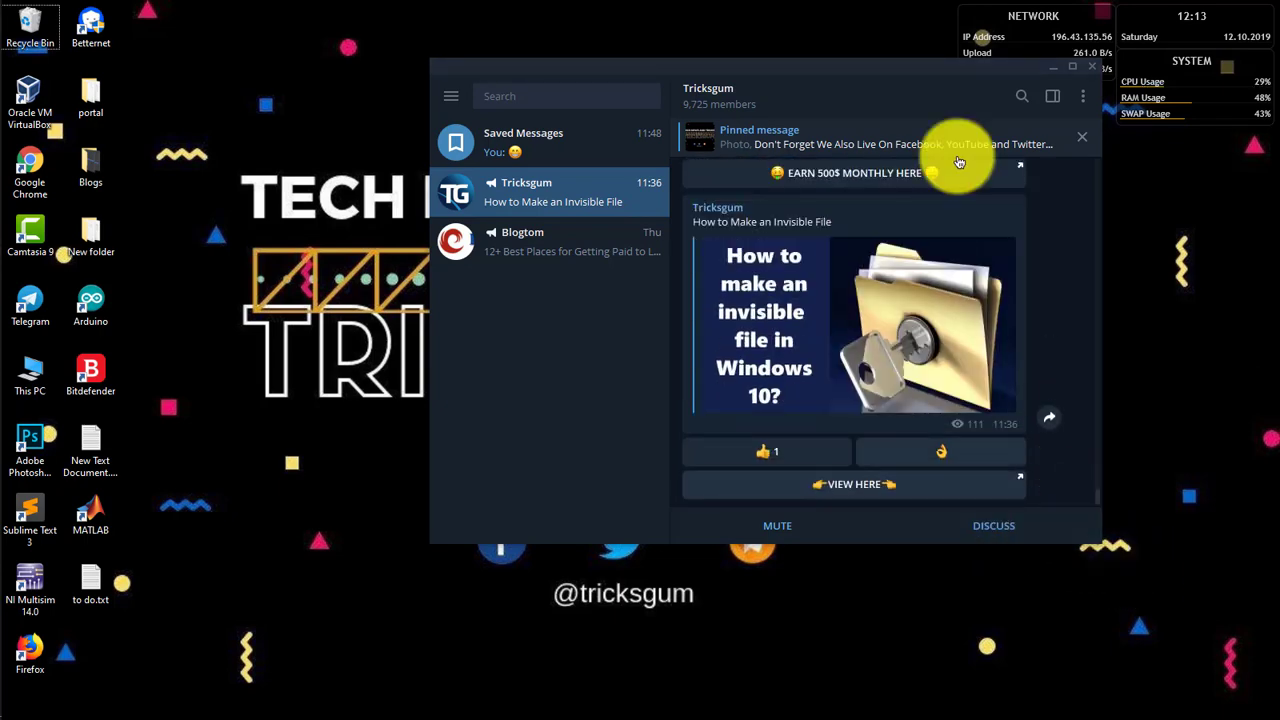
# Switch back to Telegram and view the pinned message of the Tricksgum channel.
pyautogui.click(1053, 67)
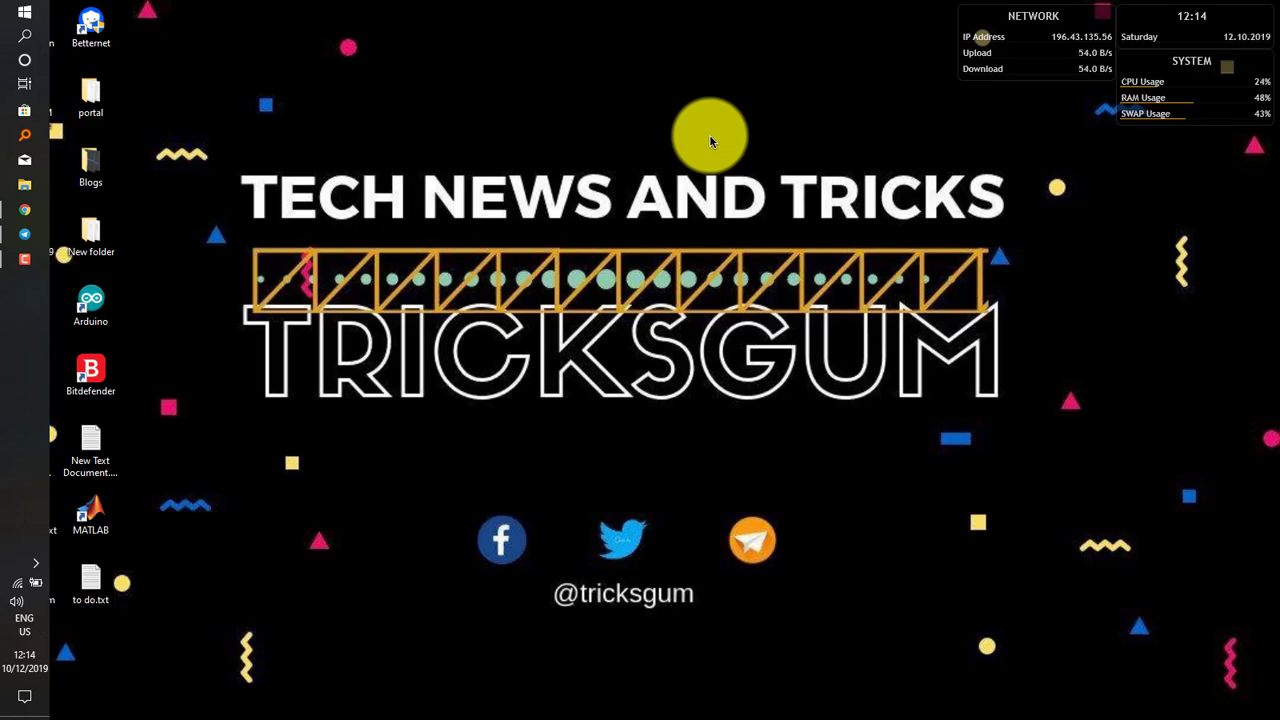
pyautogui.click(29, 243)
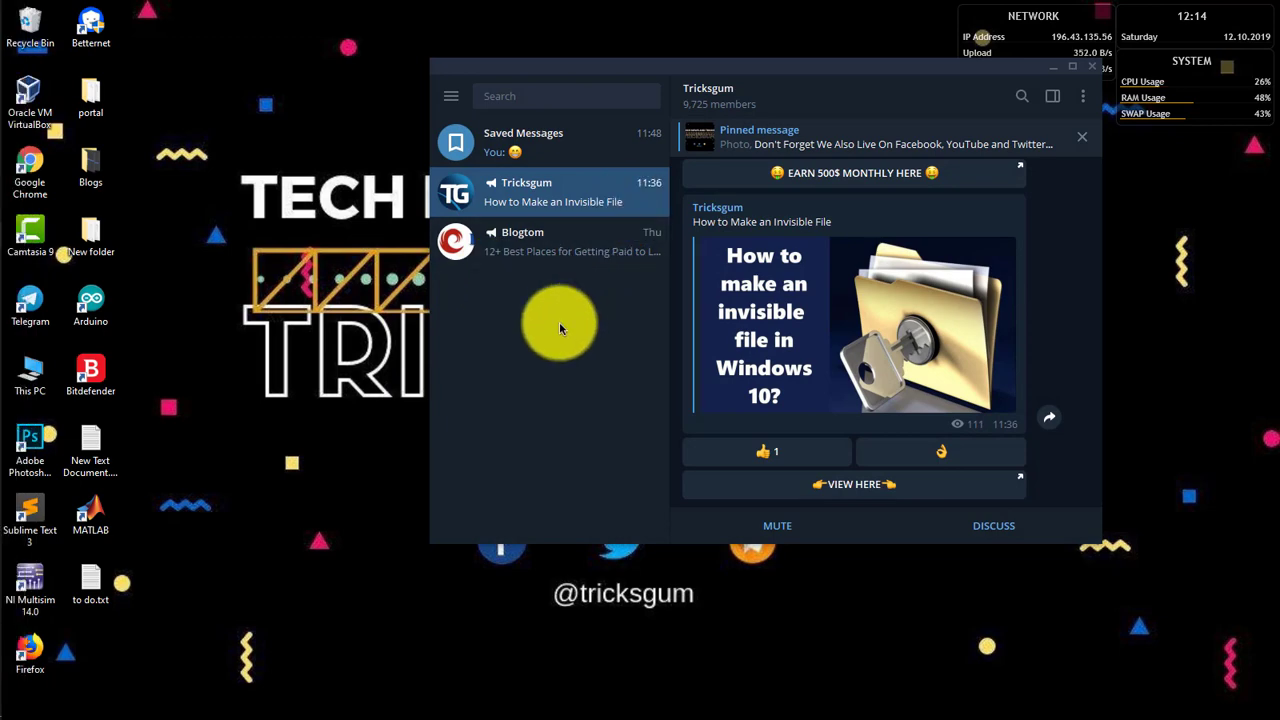
pyautogui.click(771, 143)
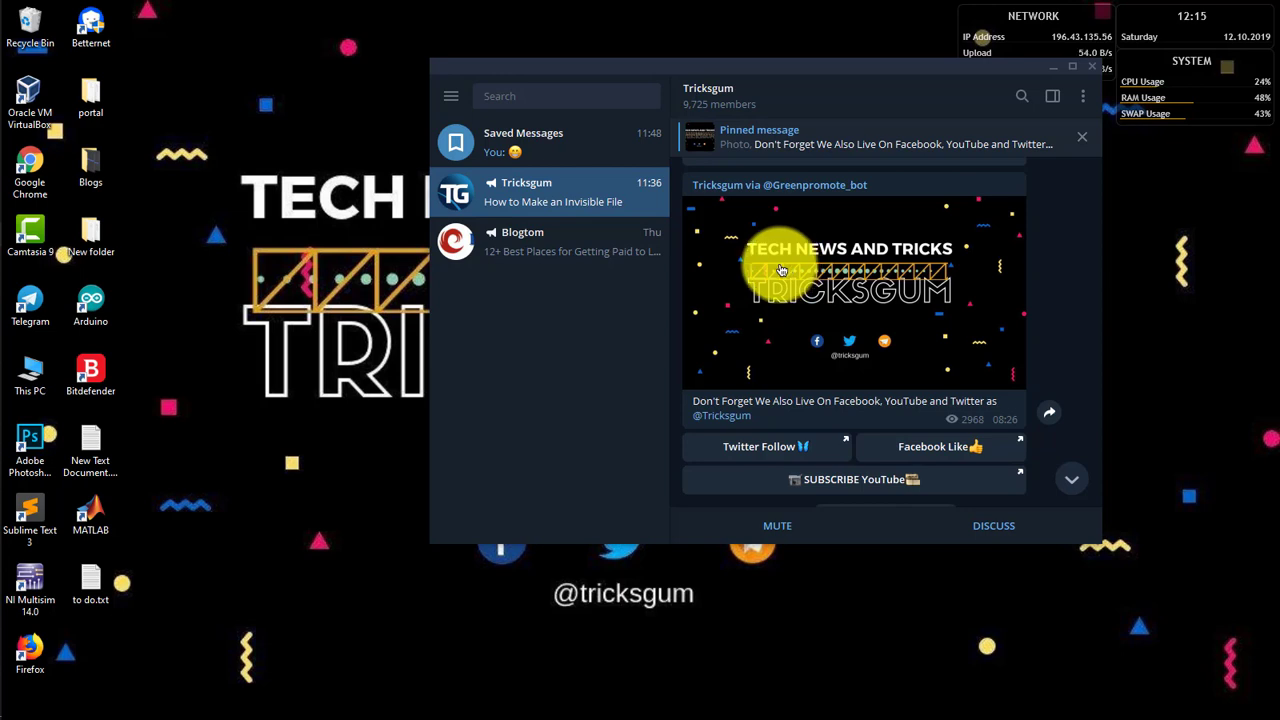
# Search for botfather and open the chat with the verified BotFather bot.
pyautogui.click(578, 95)
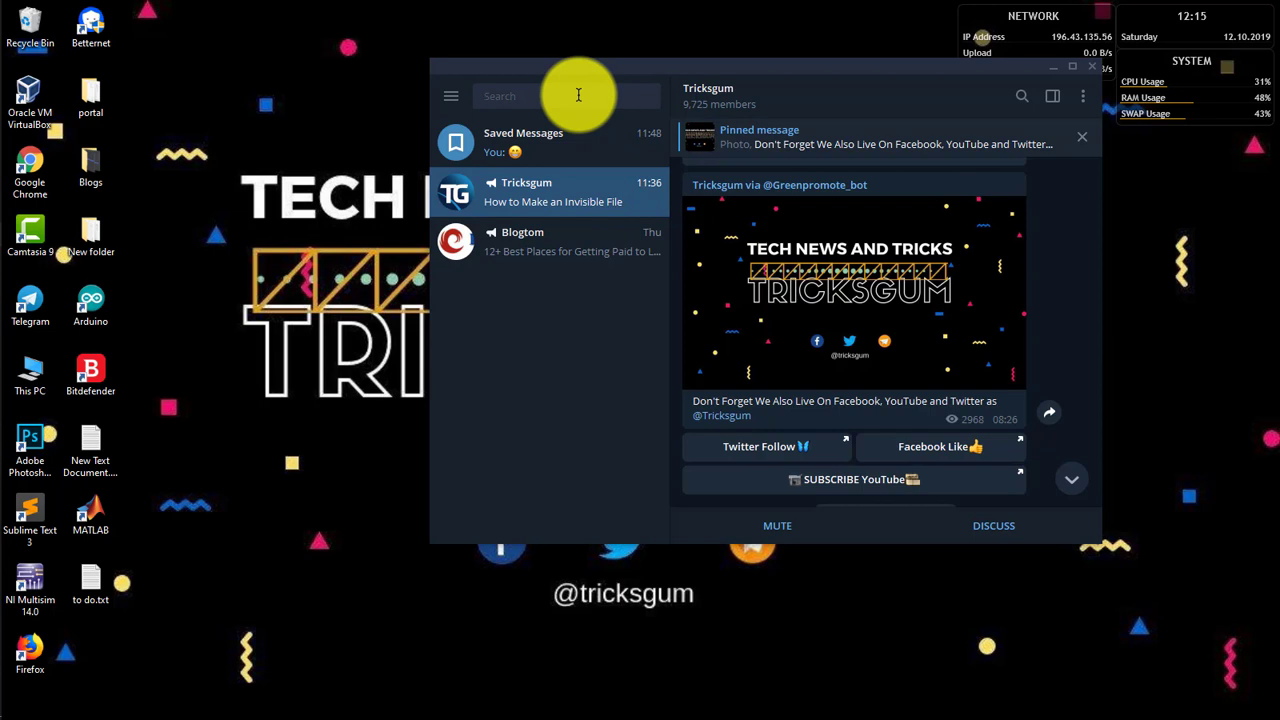
pyautogui.write('@b')
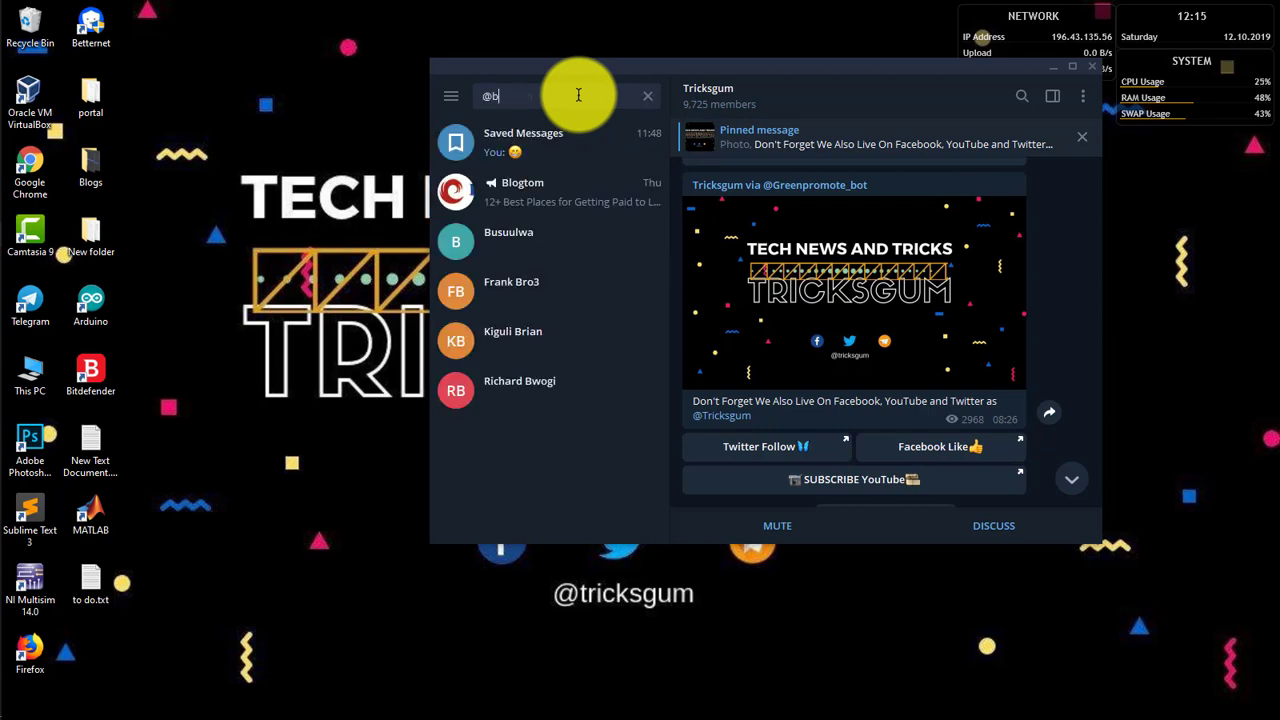
pyautogui.write('ot')
pyautogui.press('BackSpace')
pyautogui.press('BackSpace')
pyautogui.press('BackSpace')
pyautogui.press('BackSpace')
pyautogui.write('bot')
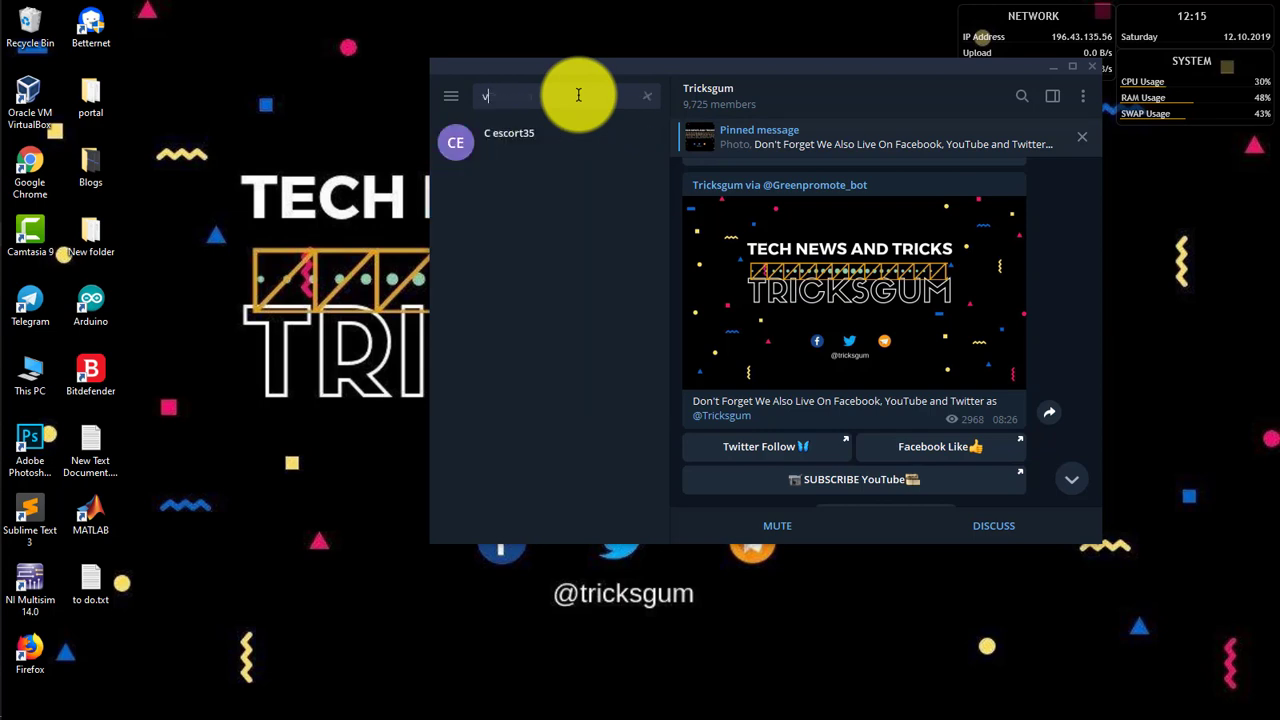
pyautogui.write(' father')
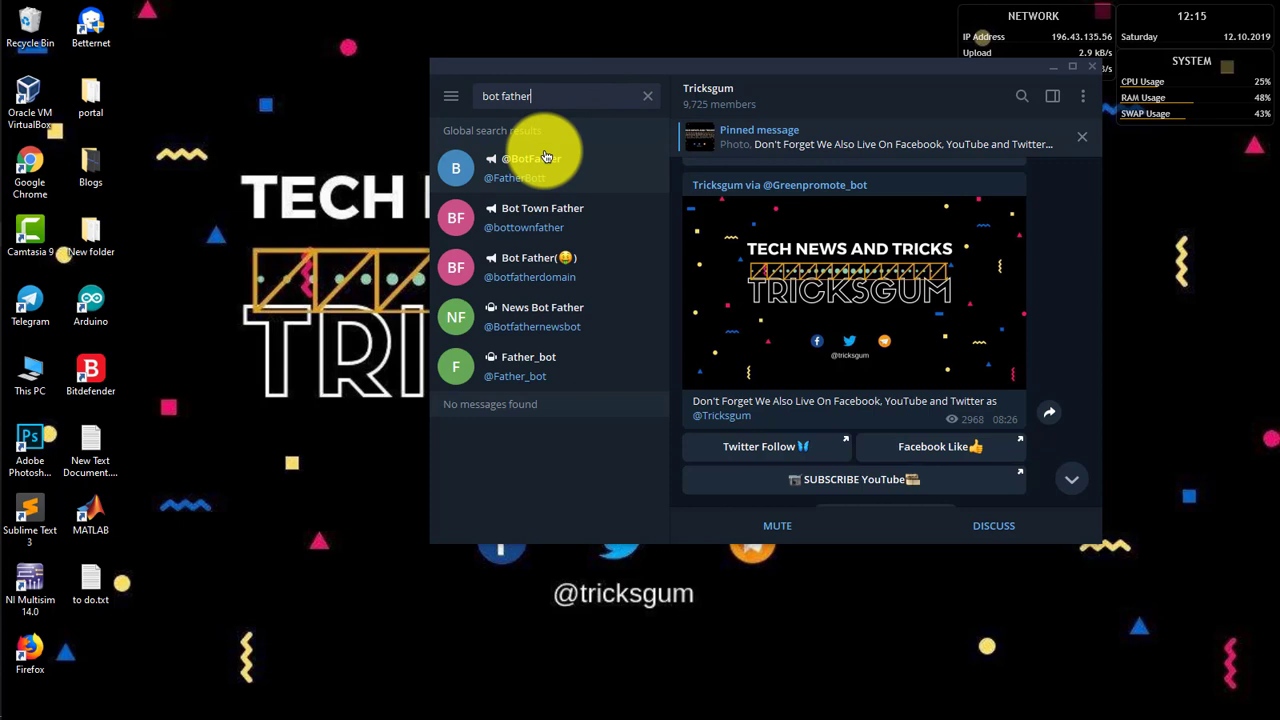
pyautogui.click(500, 96)
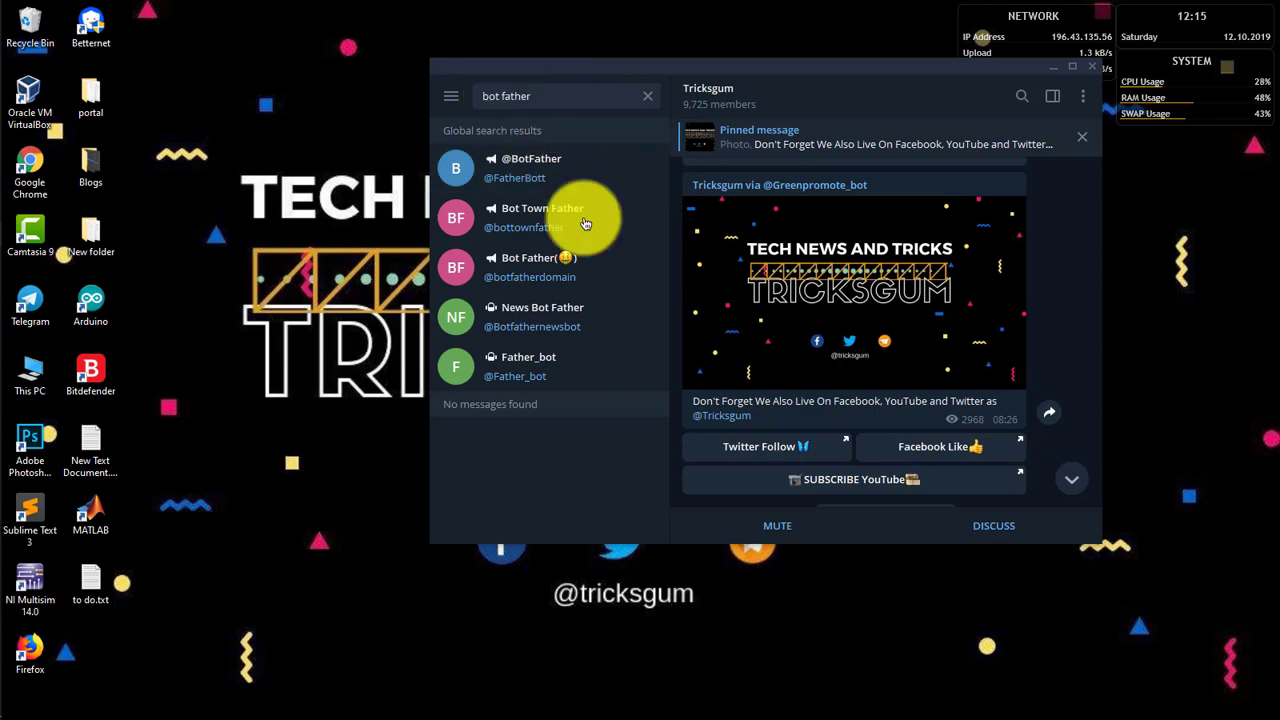
pyautogui.press('BackSpace')
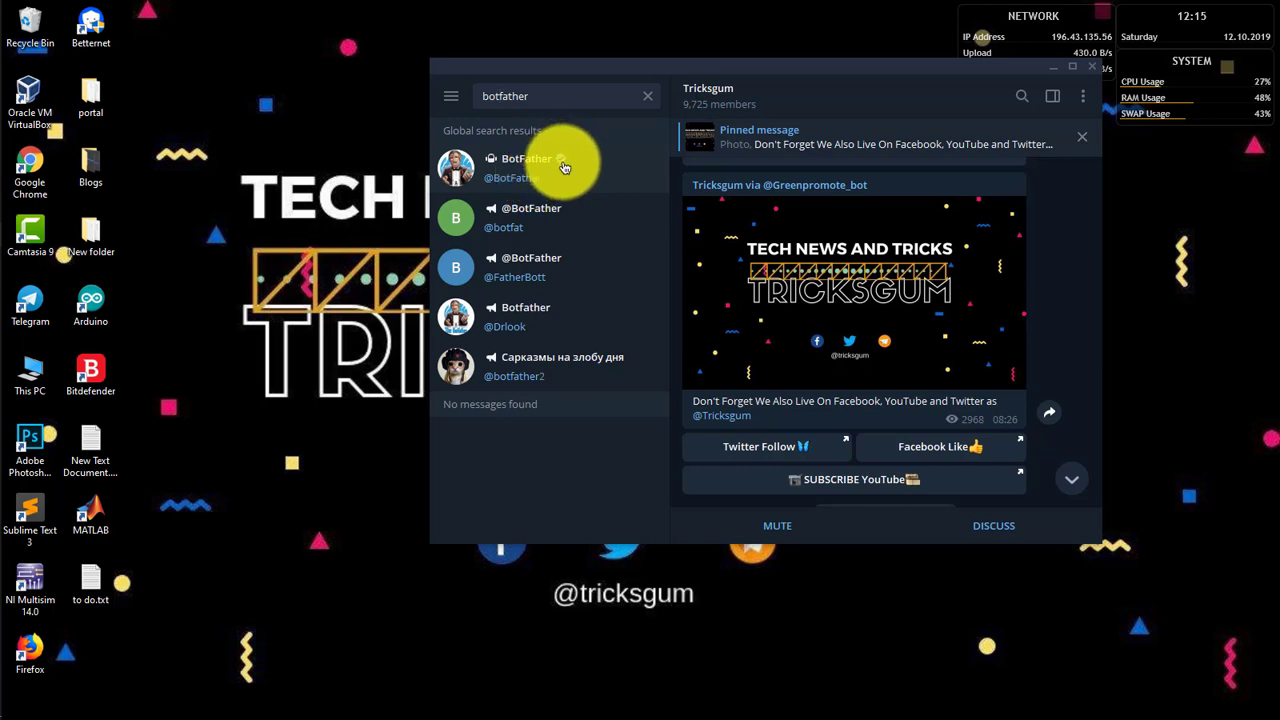
pyautogui.click(548, 174)
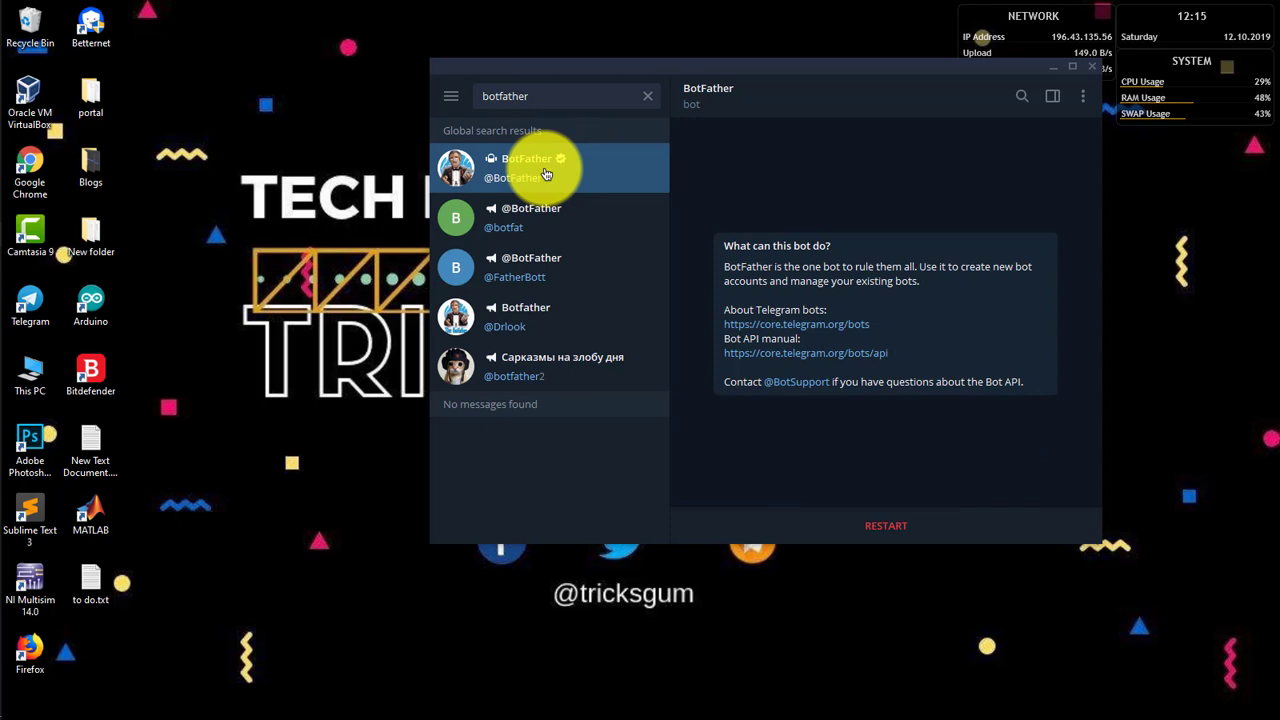
# Restart the BotFather bot and review its list of commands.
pyautogui.click(868, 527)
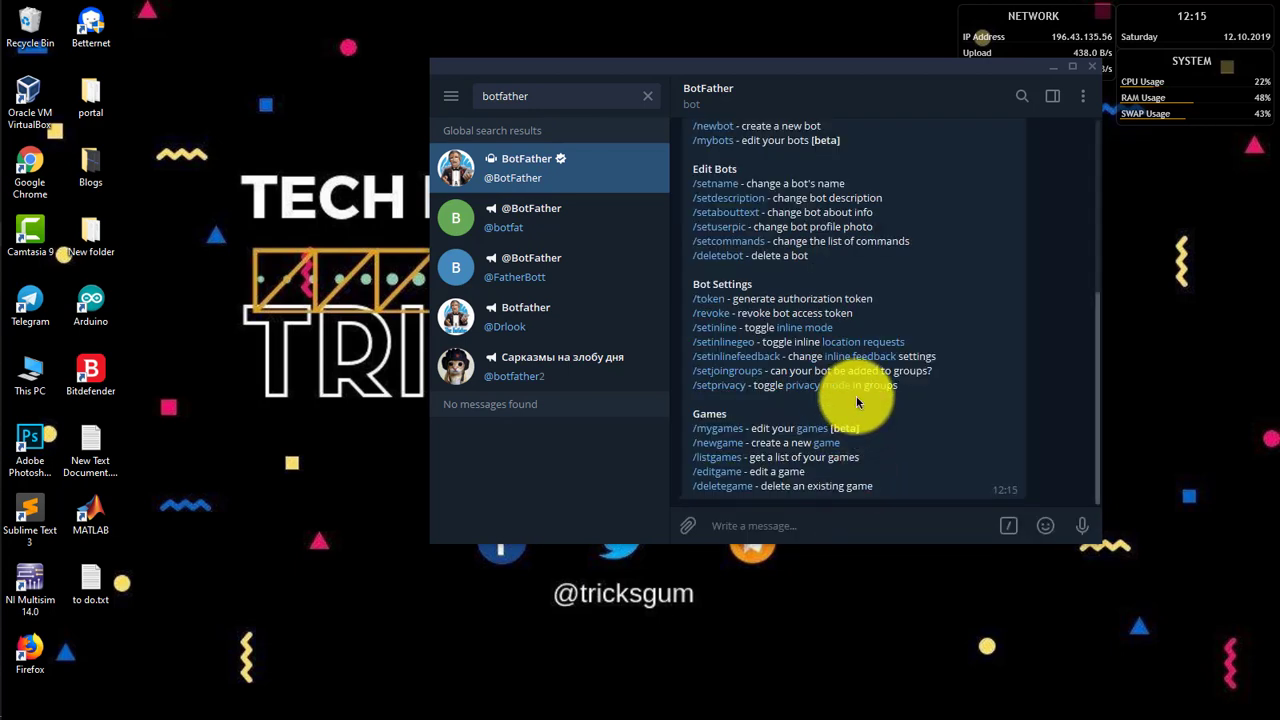
pyautogui.scroll(1, 856, 395)
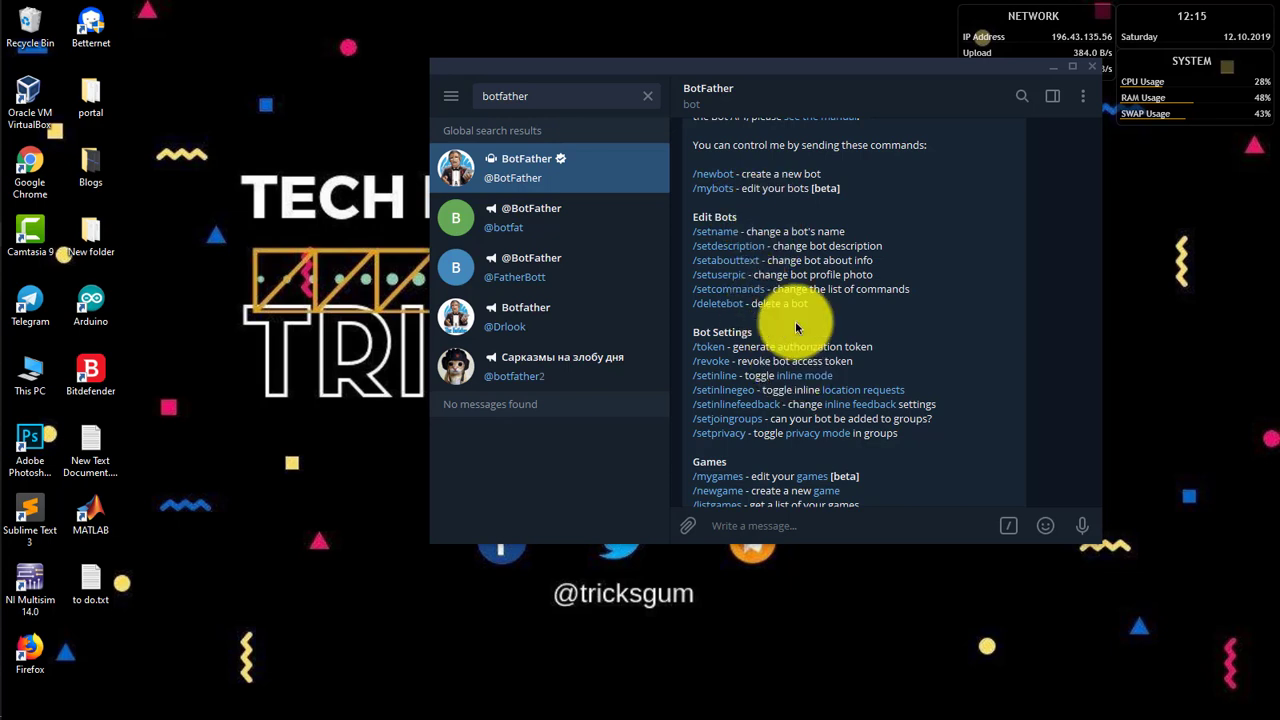
pyautogui.scroll(1, 797, 328)
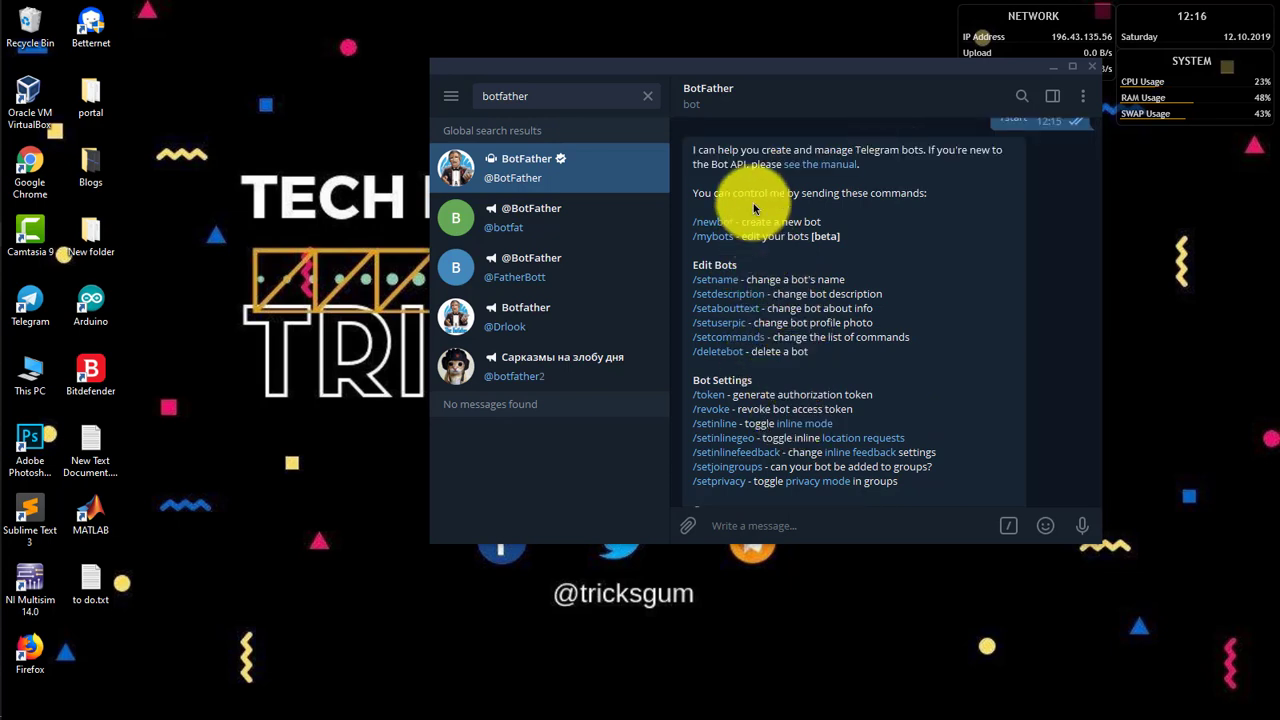
pyautogui.scroll(-2, 737, 445)
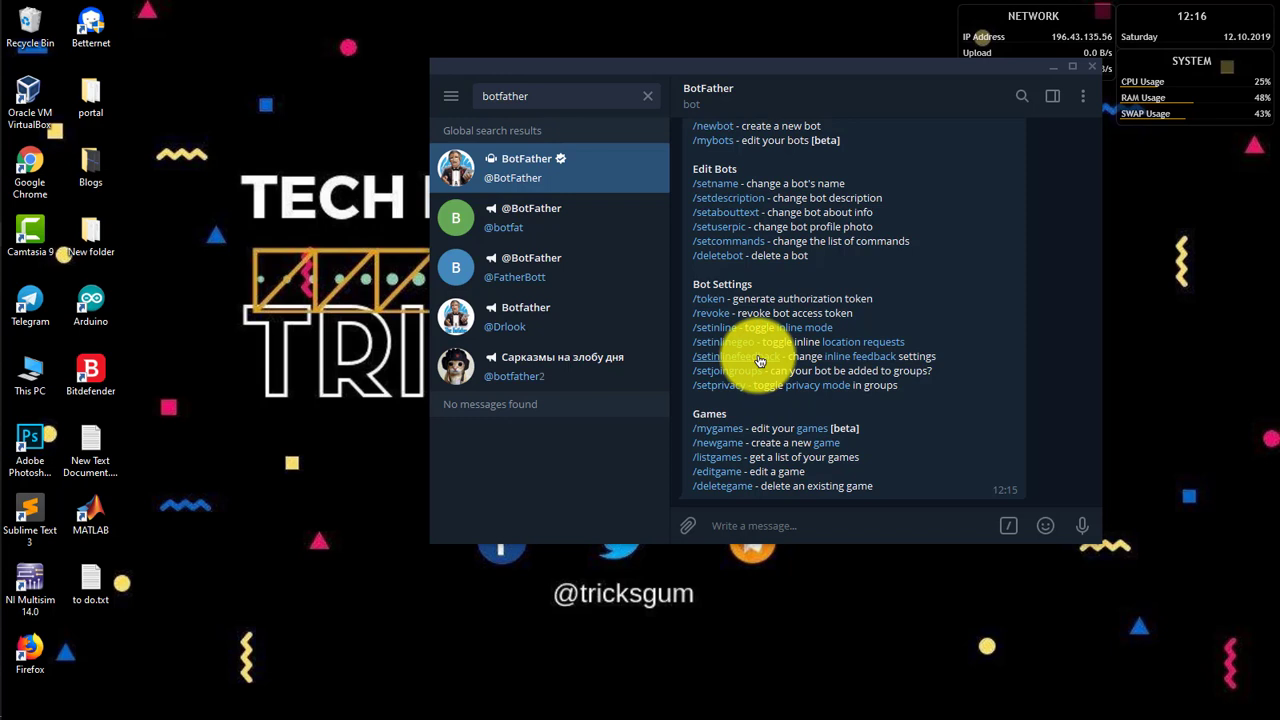
pyautogui.scroll(3, 760, 361)
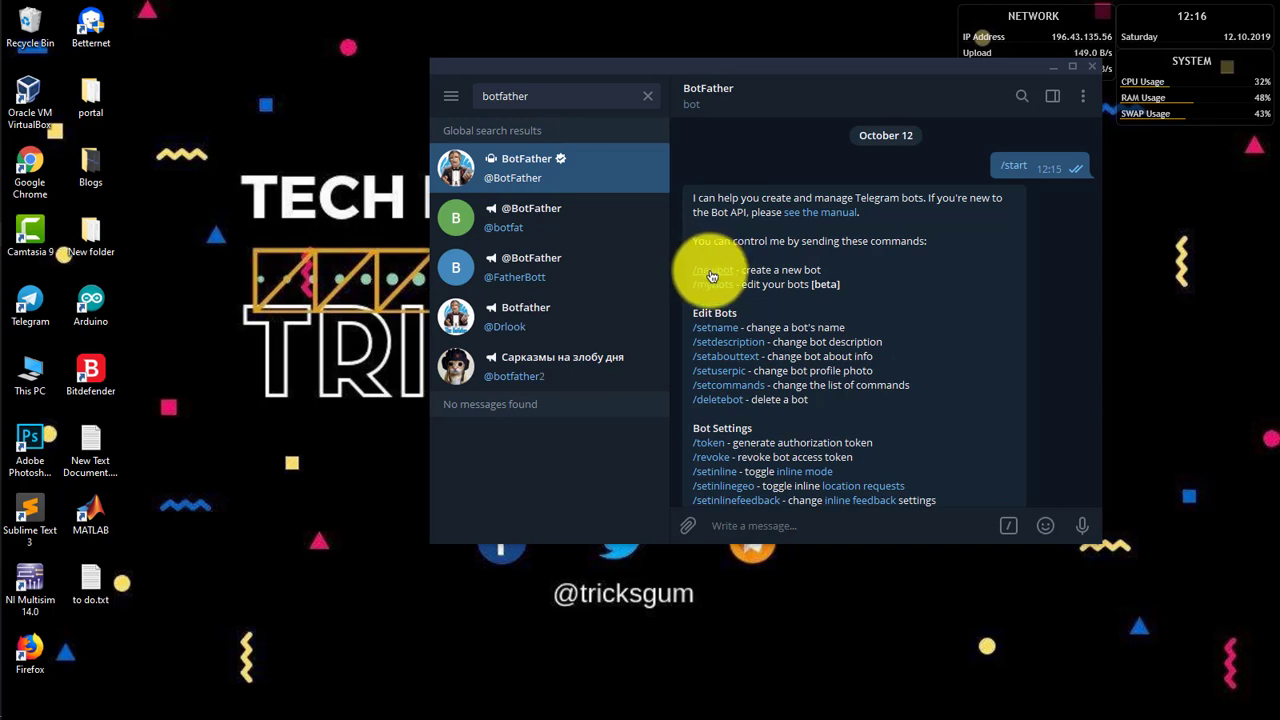
# Send BotFather the /newbot command and name the new bot fileshare.
pyautogui.click(711, 276)
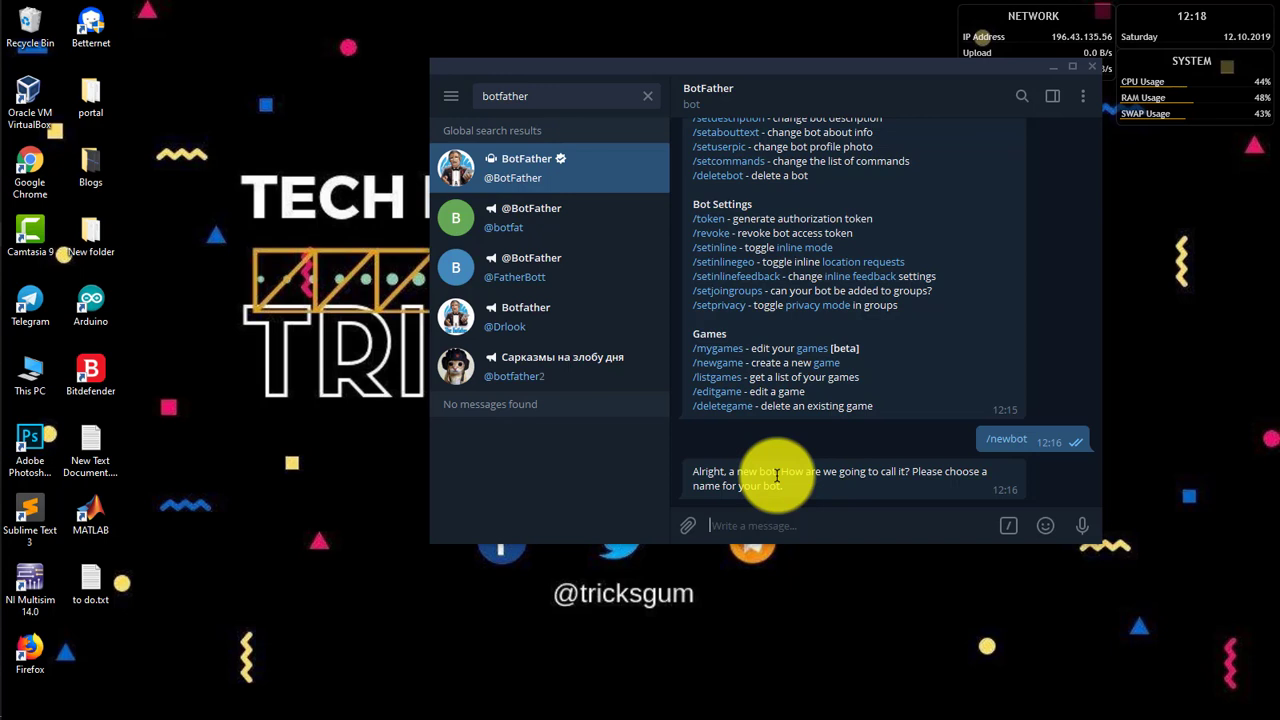
pyautogui.write('fiel')
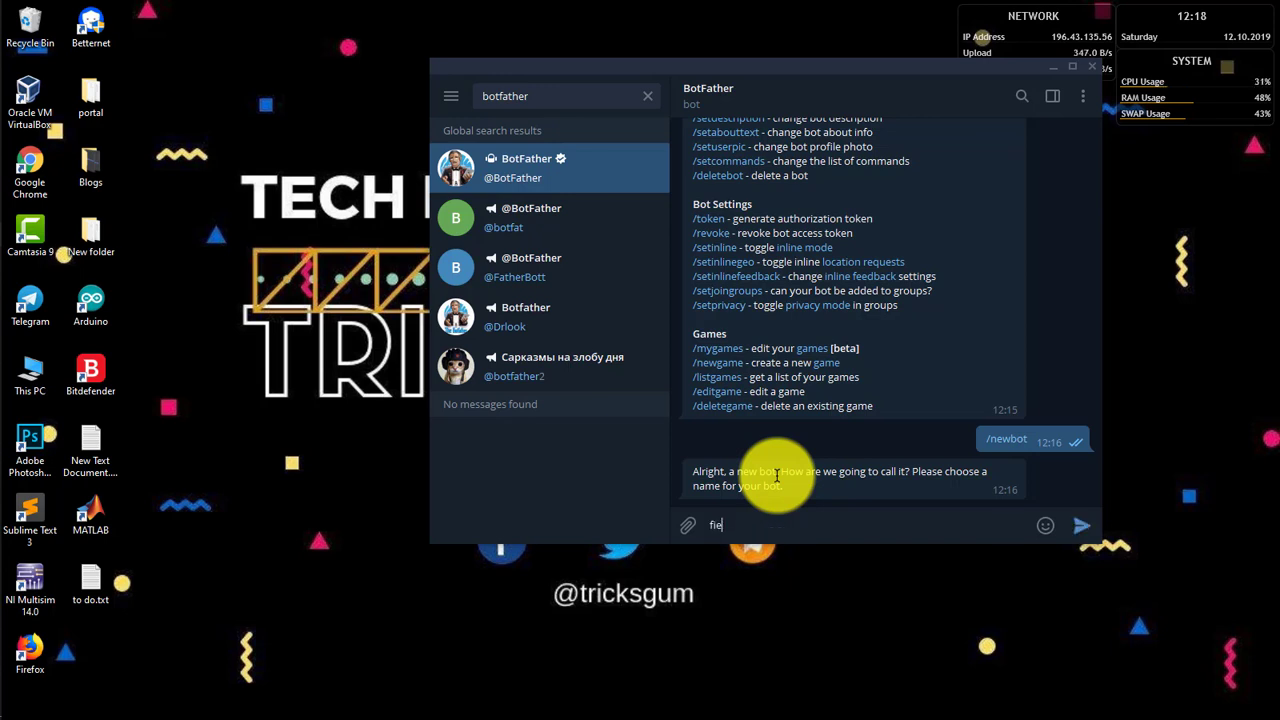
pyautogui.press('BackSpace')
pyautogui.write('leshare')
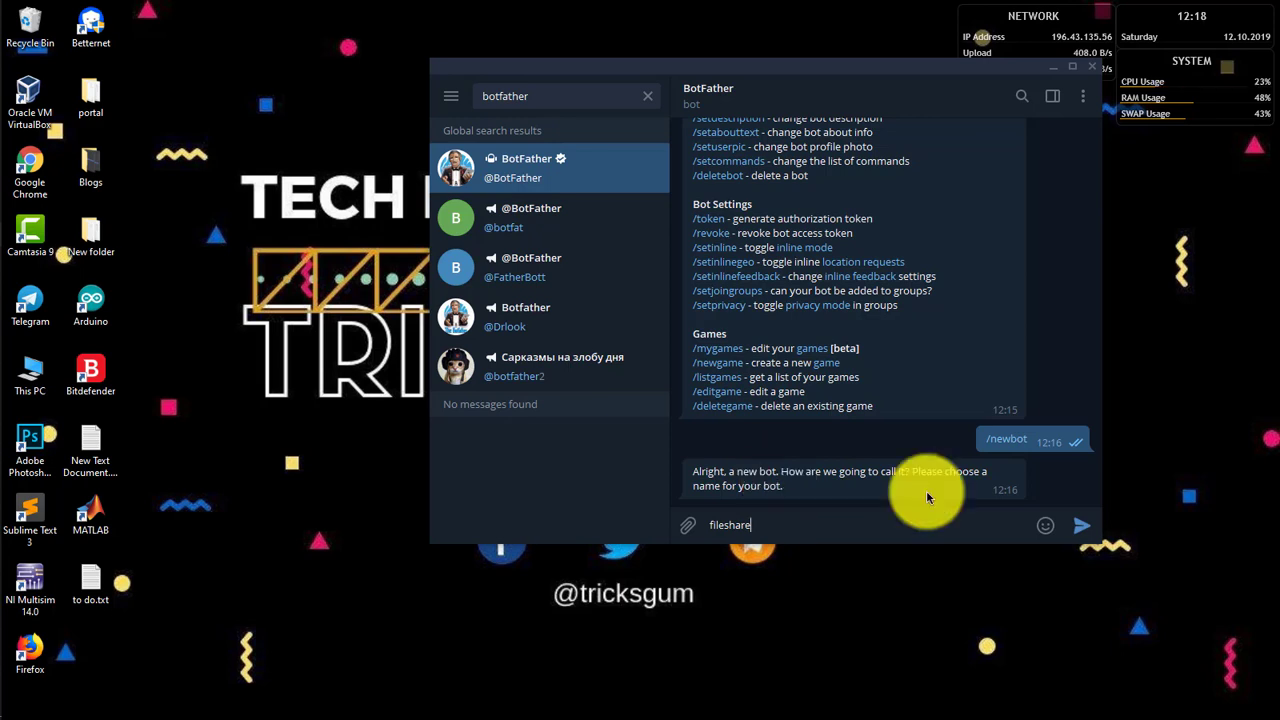
pyautogui.click(1080, 527)
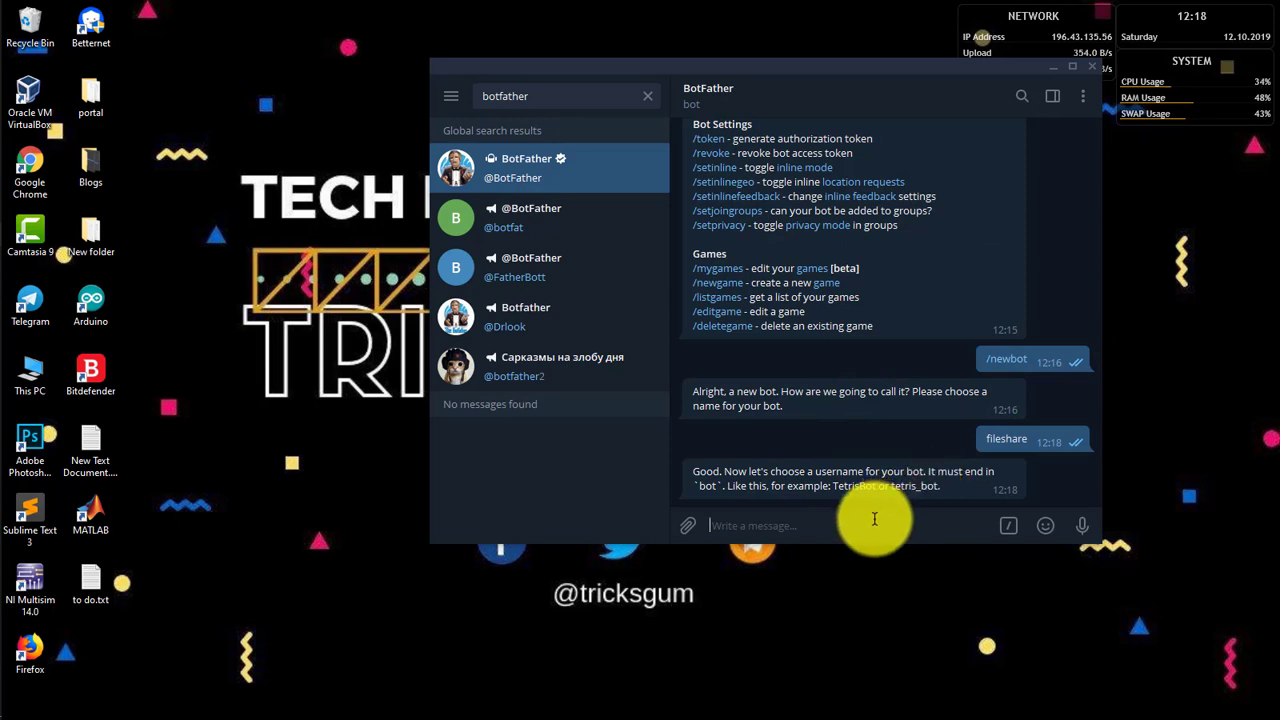
# Try to register fileshare_bot as the new bot's username.
pyautogui.write('file')
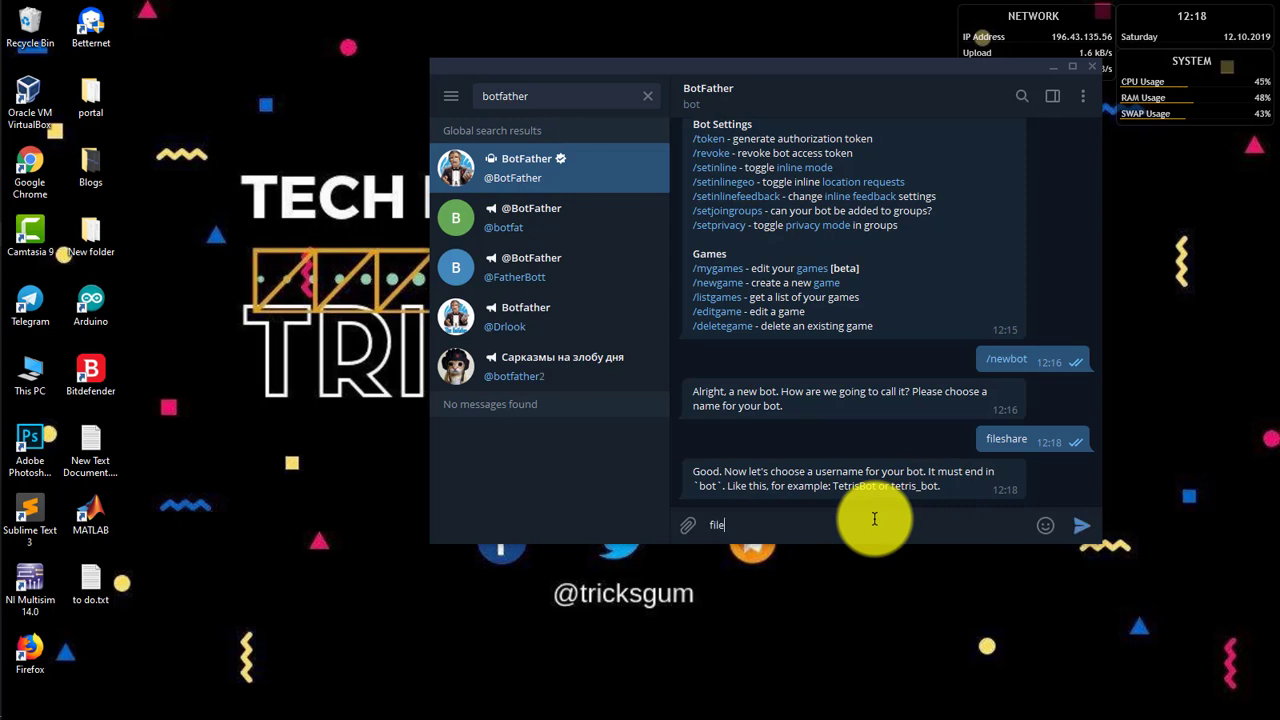
pyautogui.write('share_bot')
pyautogui.click(1083, 526)
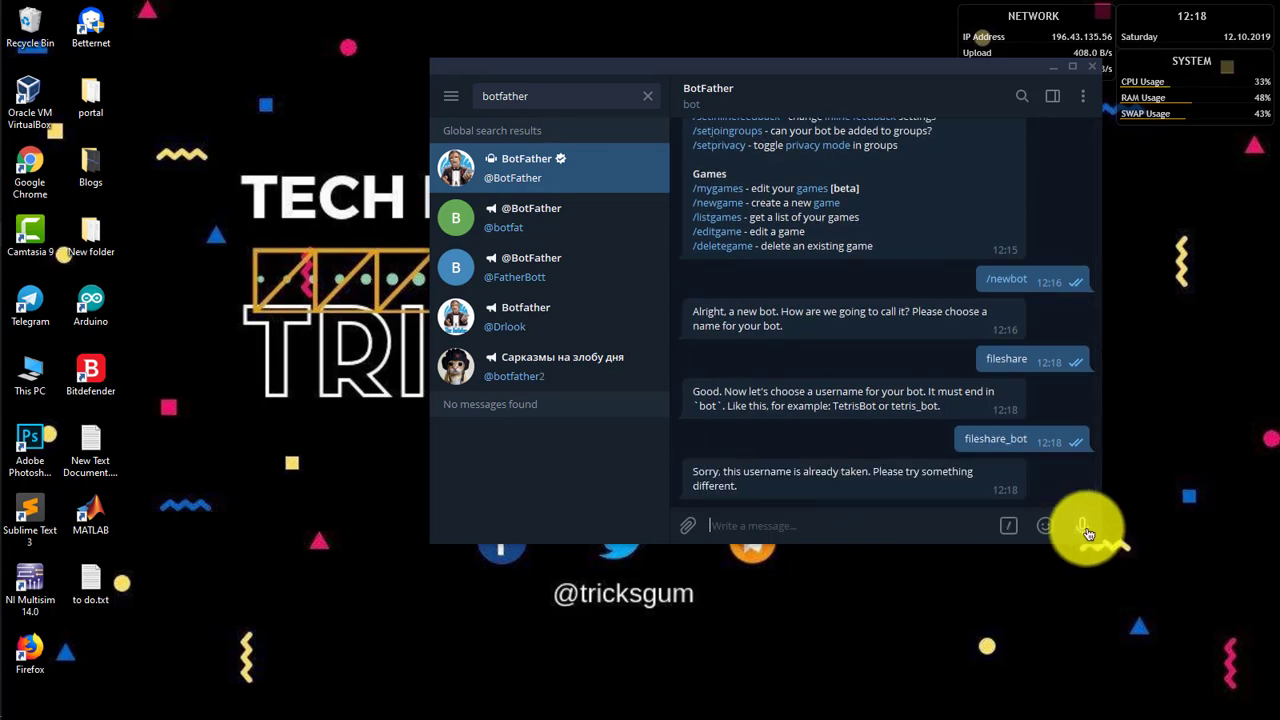
# Submit fileshar_bot as the new bot's username.
pyautogui.write('file')
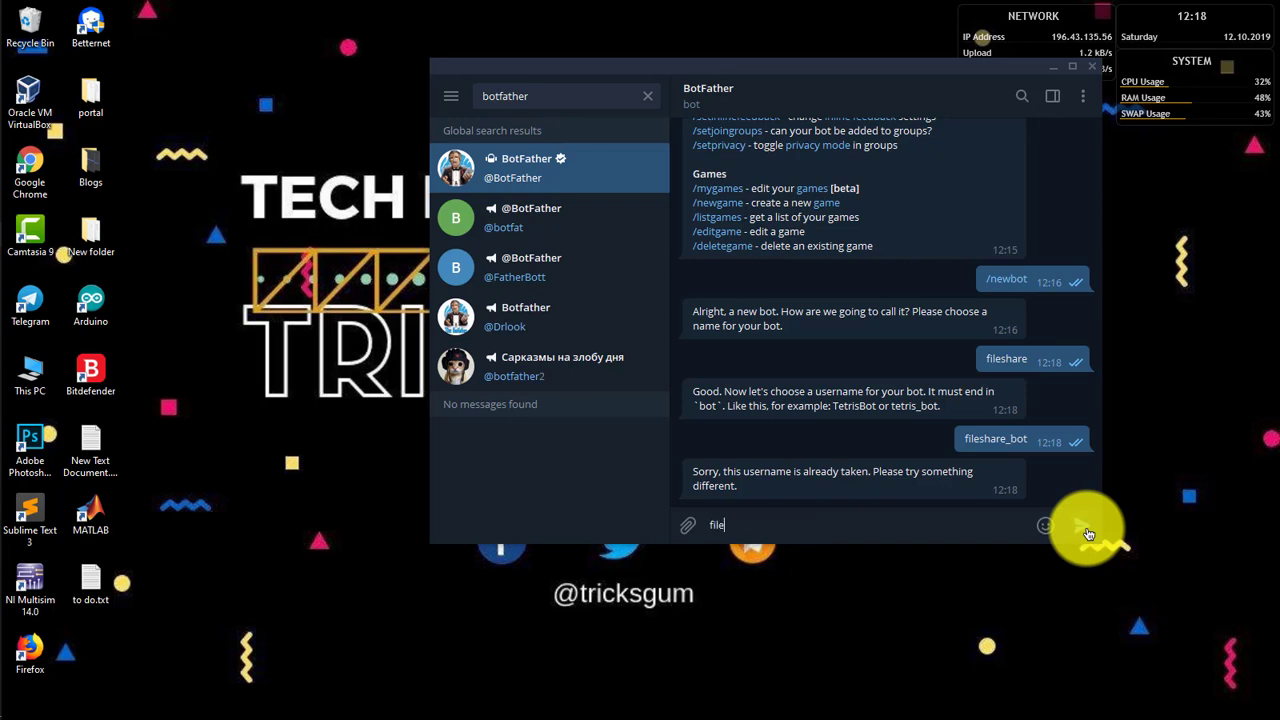
pyautogui.write('shar_bot')
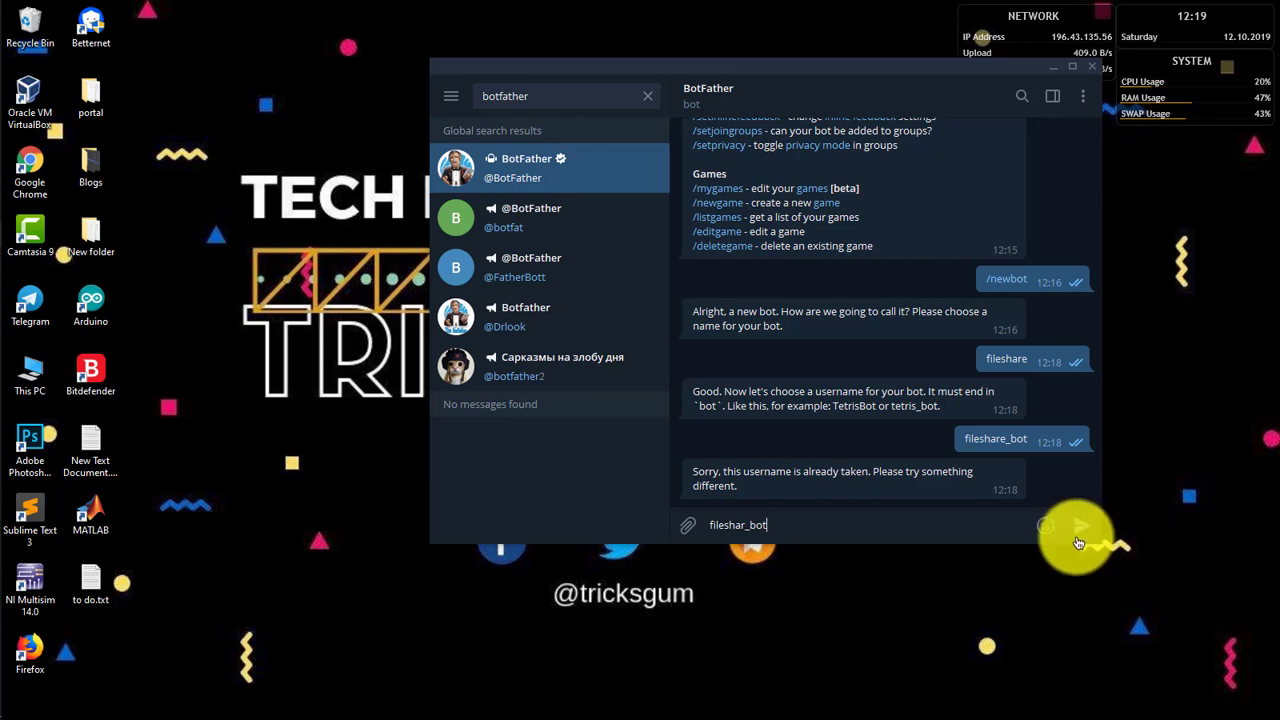
pyautogui.click(1080, 537)
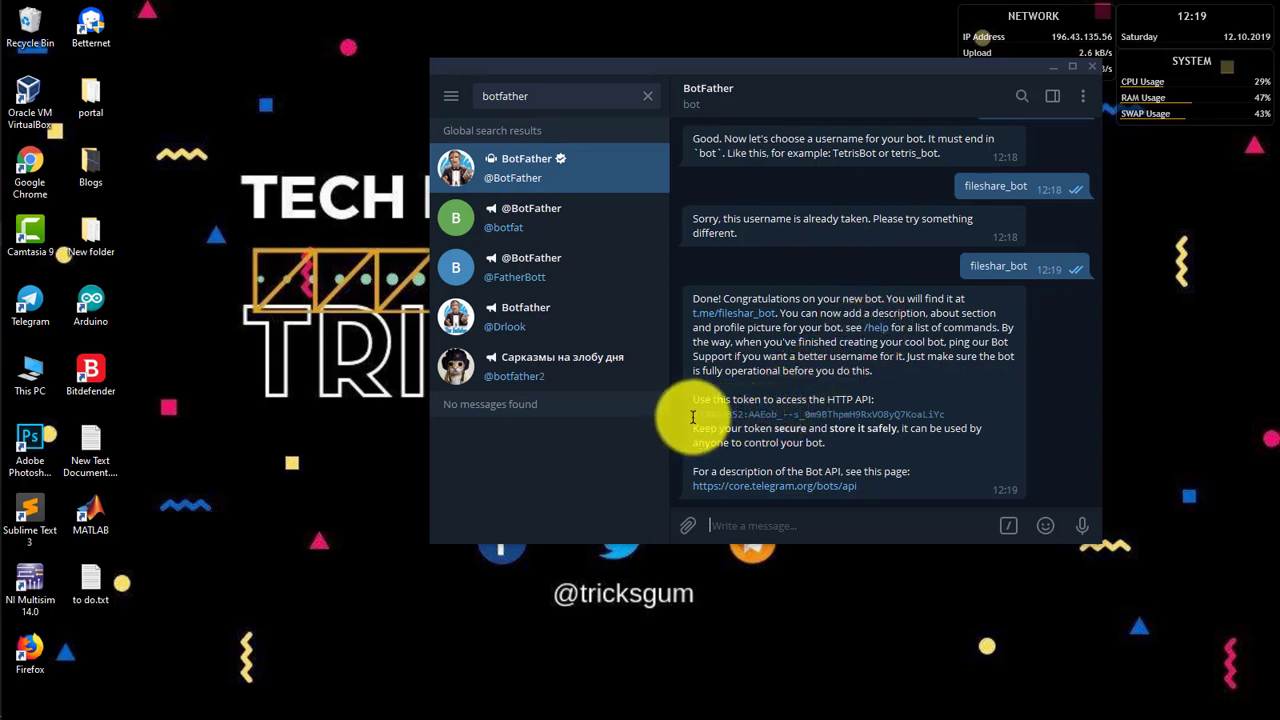
# Highlight the HTTP API token in BotFather's reply and copy the link to the Bot API description page.
pyautogui.moveTo(693, 418); pyautogui.dragTo(955, 414)
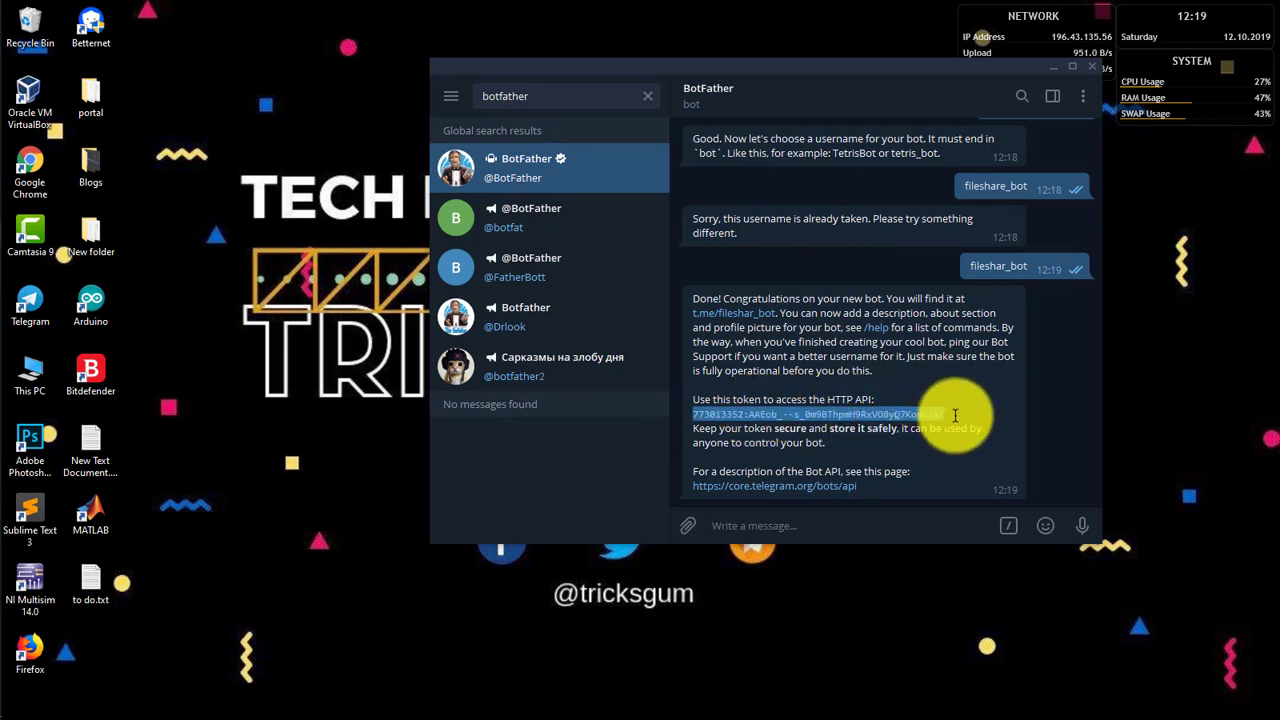
pyautogui.click(955, 415)
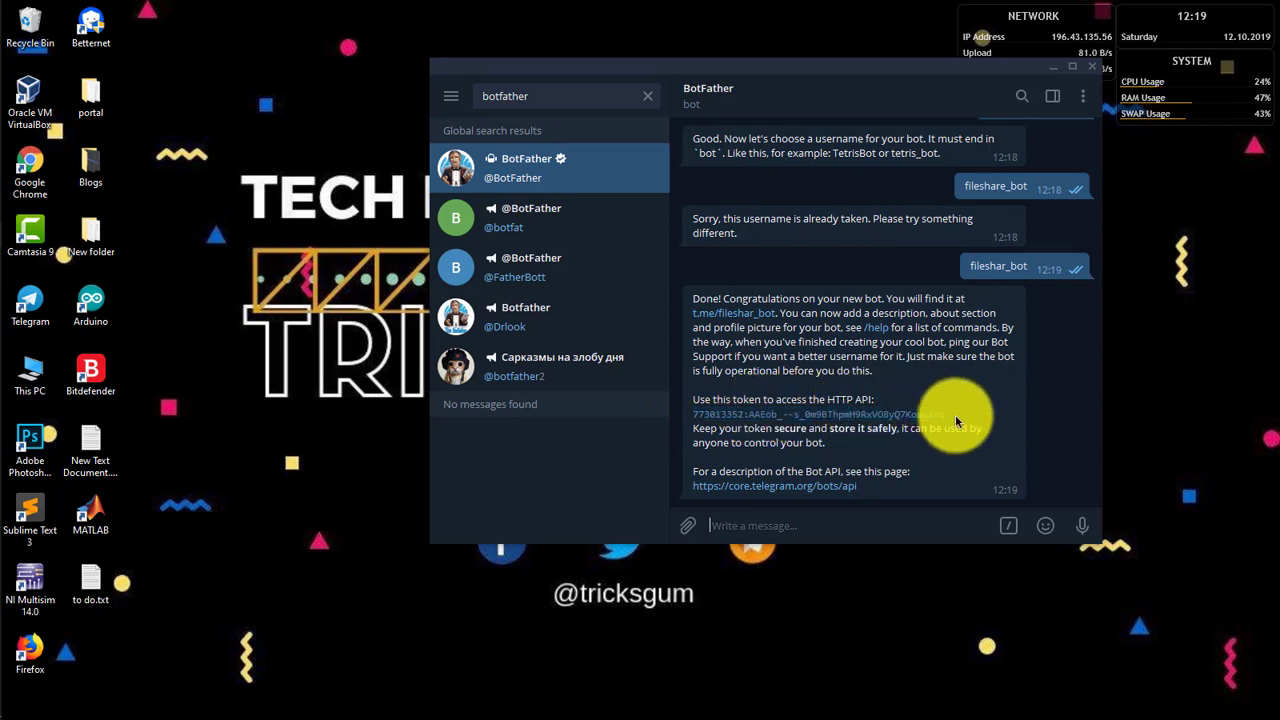
pyautogui.rightClick(790, 496)
pyautogui.click(806, 532)
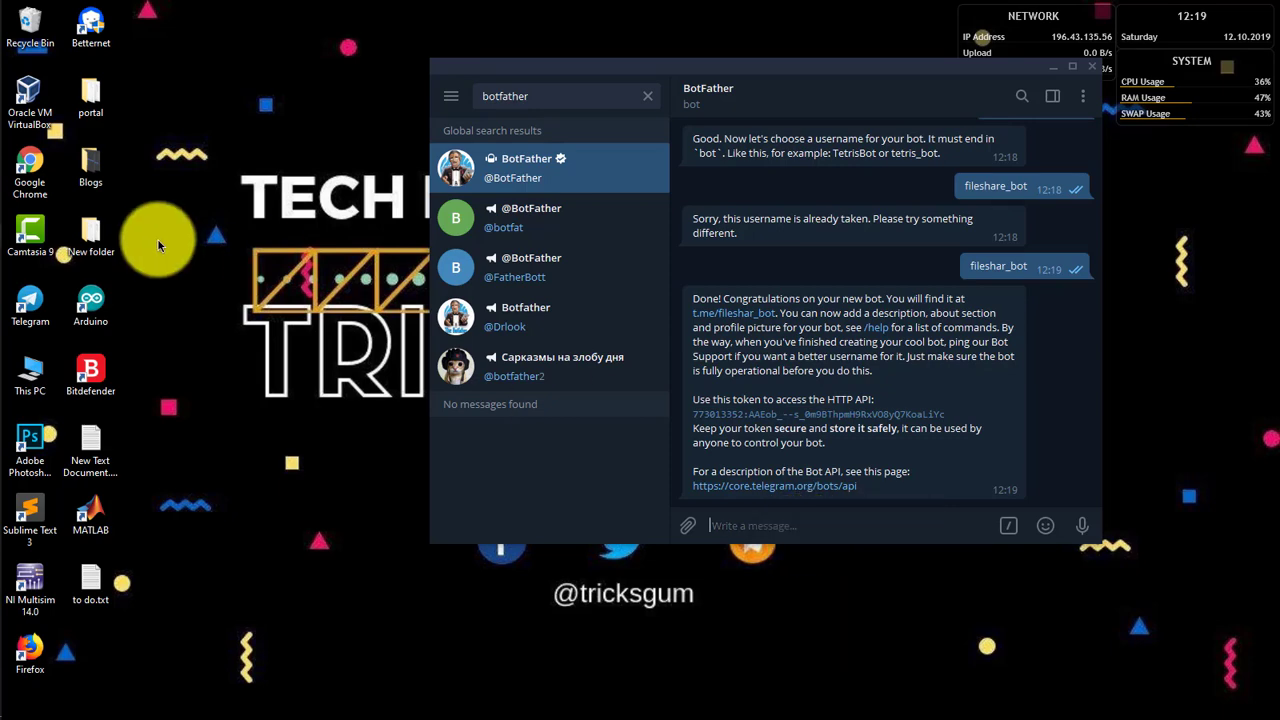
pyautogui.click(18, 213)
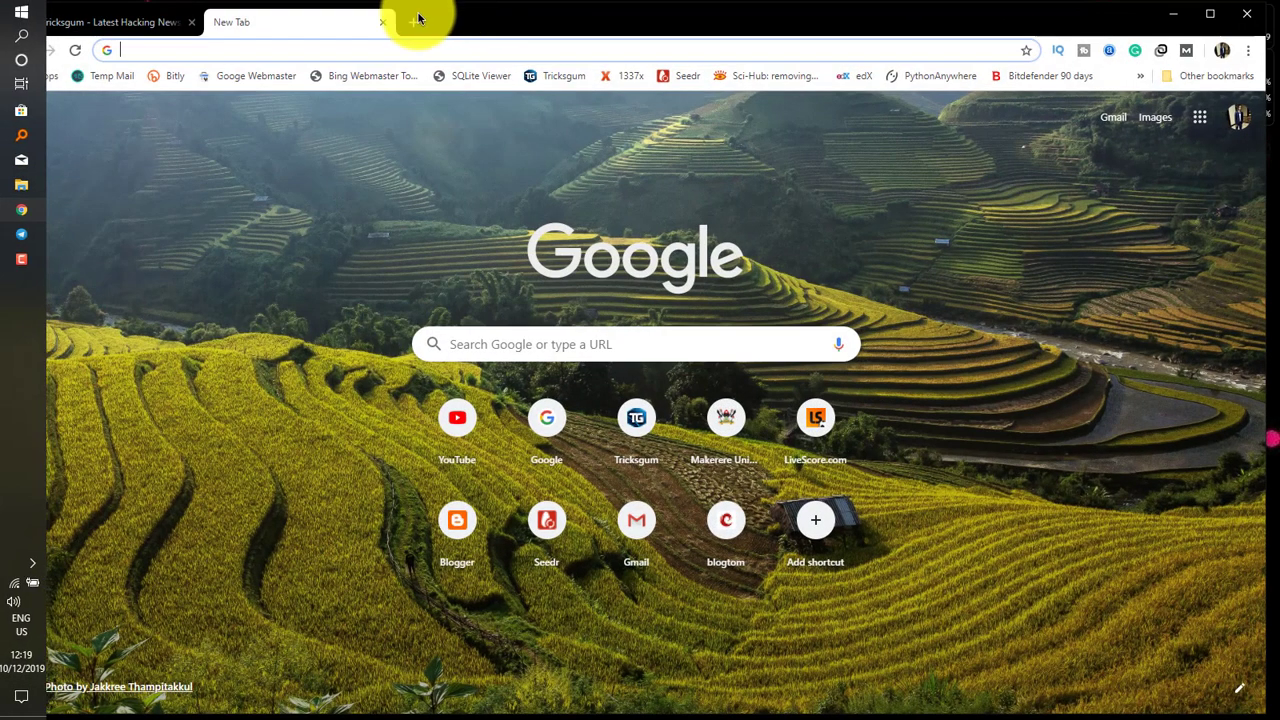
pyautogui.rightClick(321, 52)
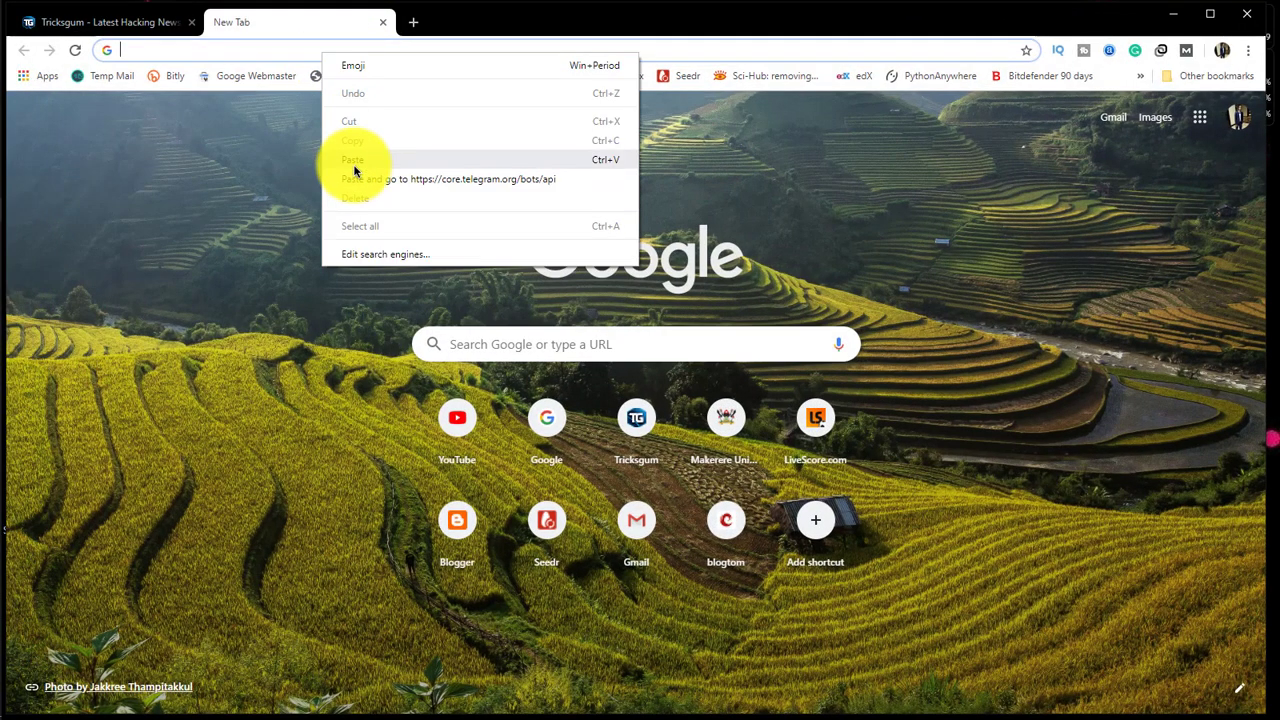
pyautogui.click(357, 177)
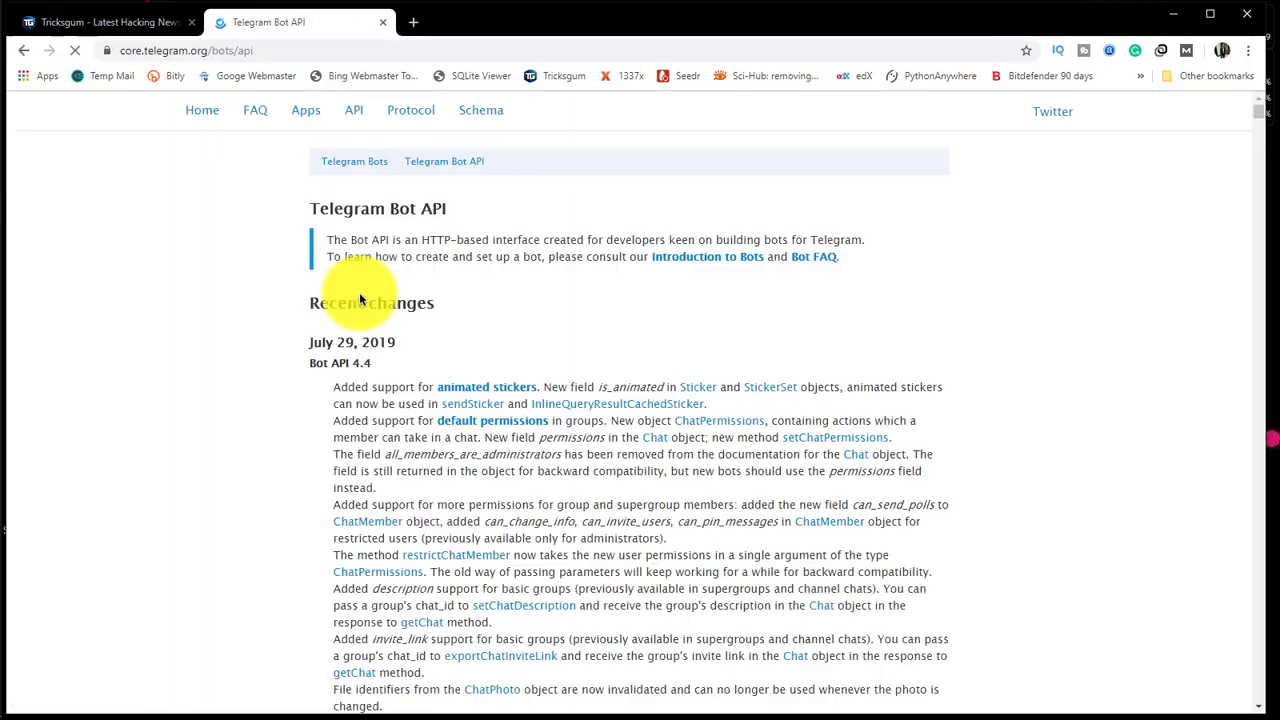
# Examine the Telegram Bot API page from the recent changes through getting updates to the available types.
pyautogui.scroll(-5, 386, 366)
pyautogui.scroll(-10, 382, 376)
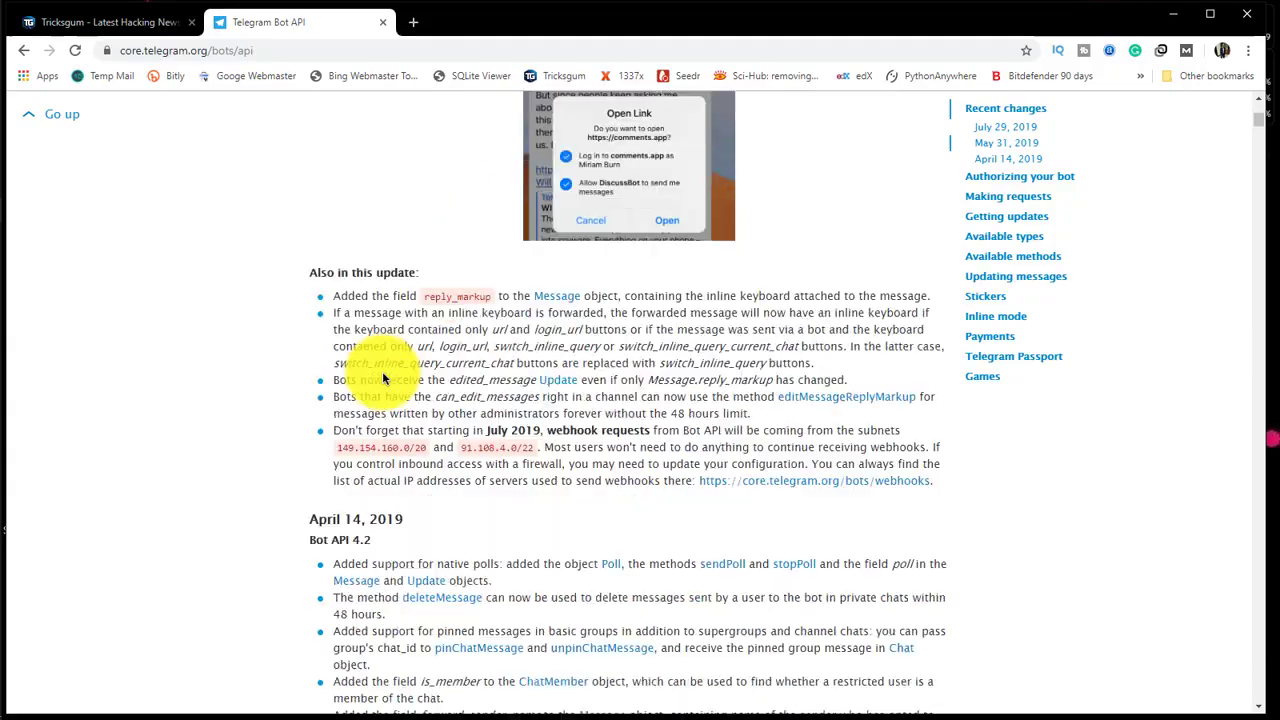
pyautogui.scroll(15, 382, 376)
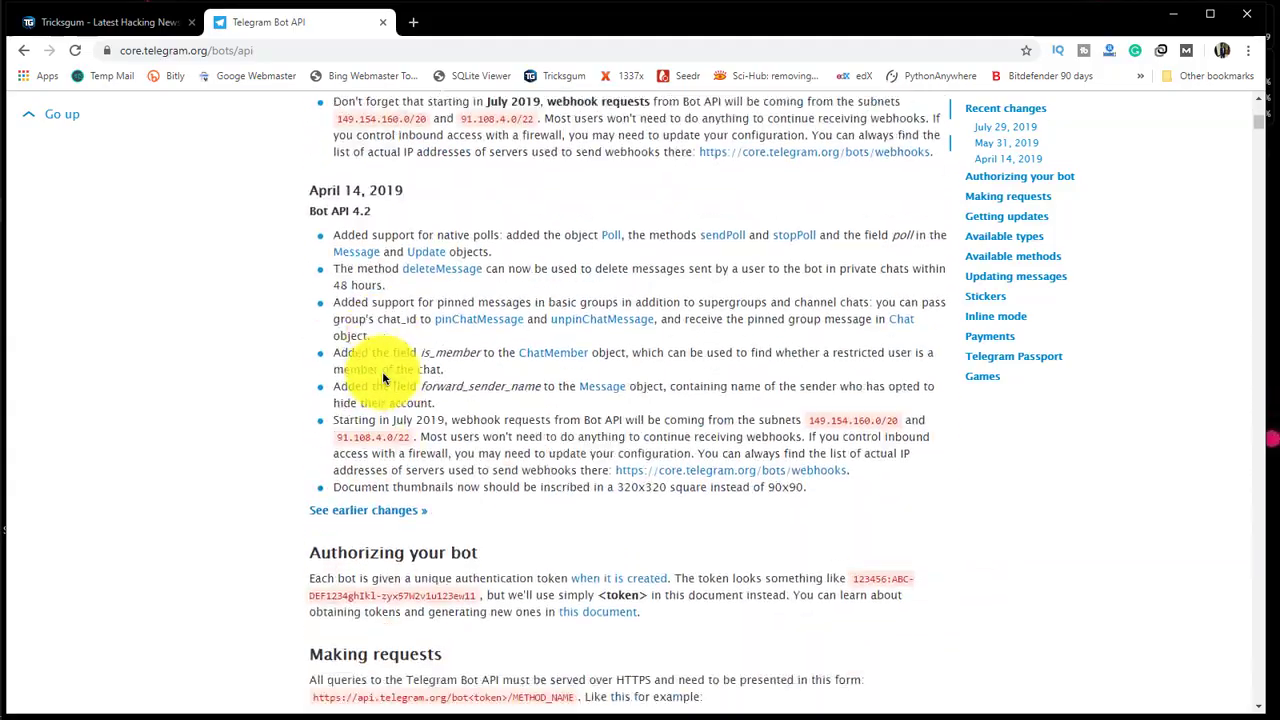
pyautogui.scroll(-4, 382, 376)
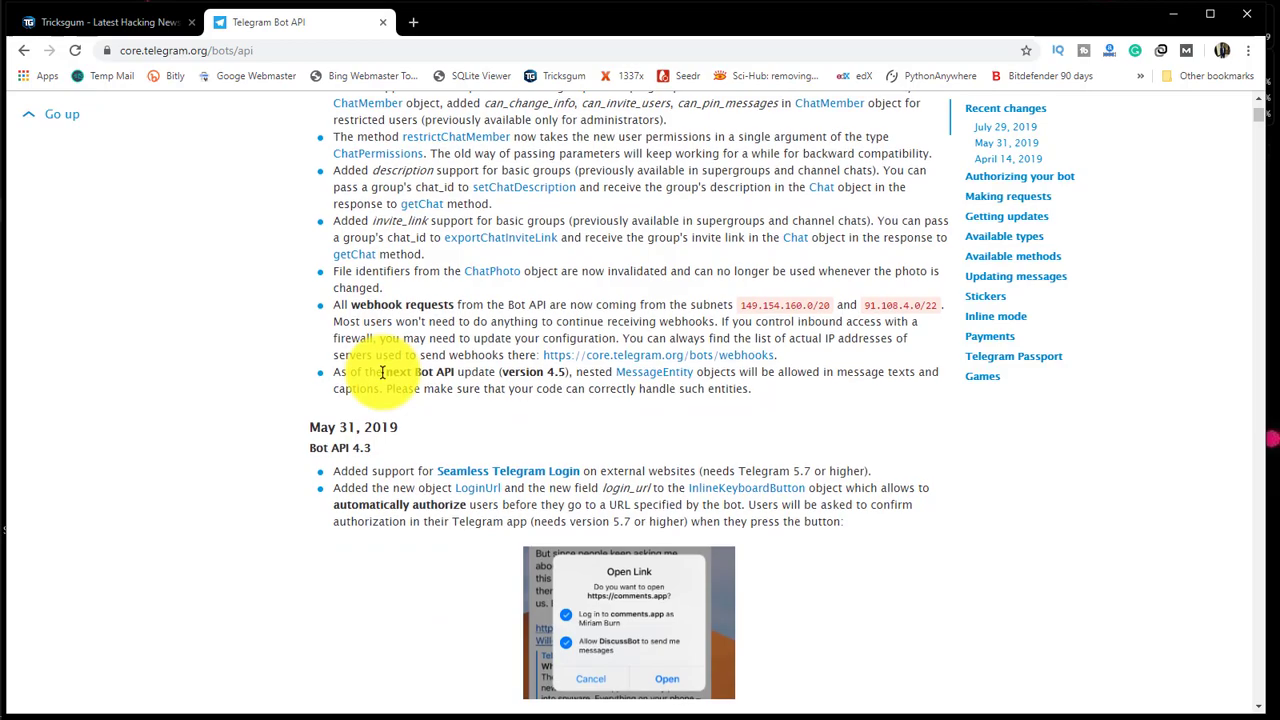
pyautogui.scroll(-12, 382, 372)
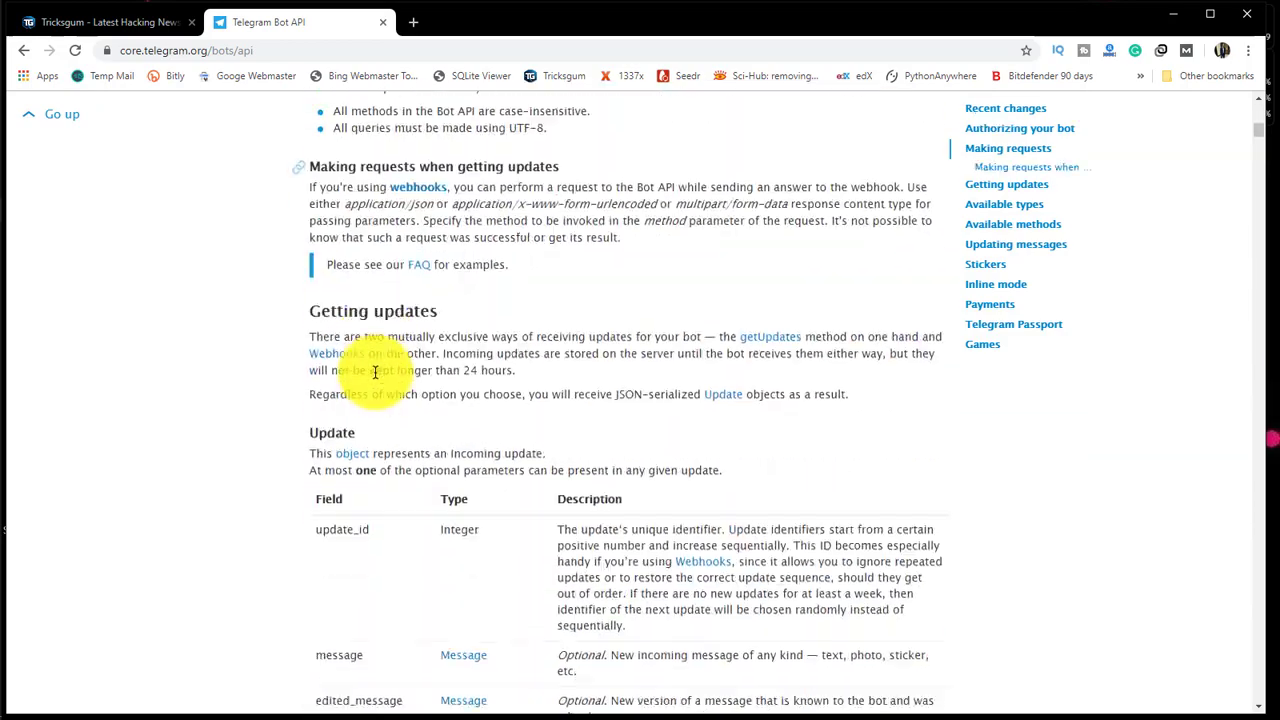
pyautogui.scroll(-12, 375, 372)
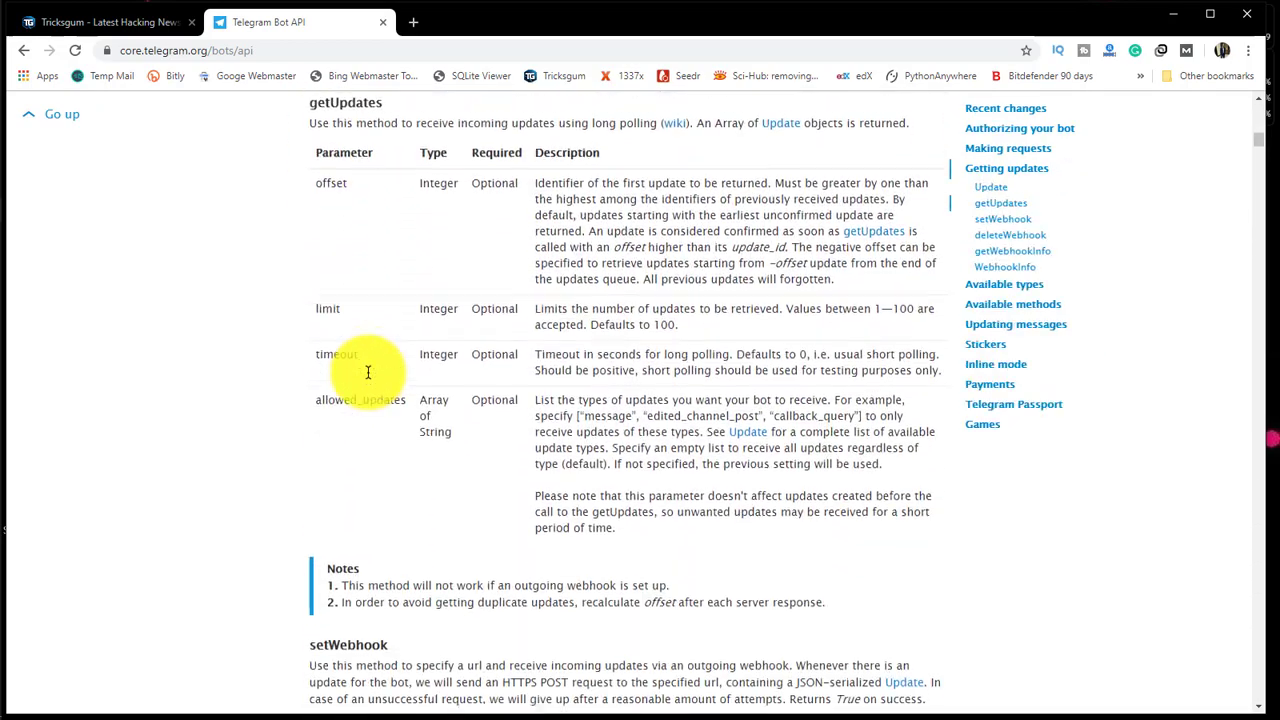
pyautogui.scroll(-1, 368, 372)
pyautogui.scroll(-10, 368, 372)
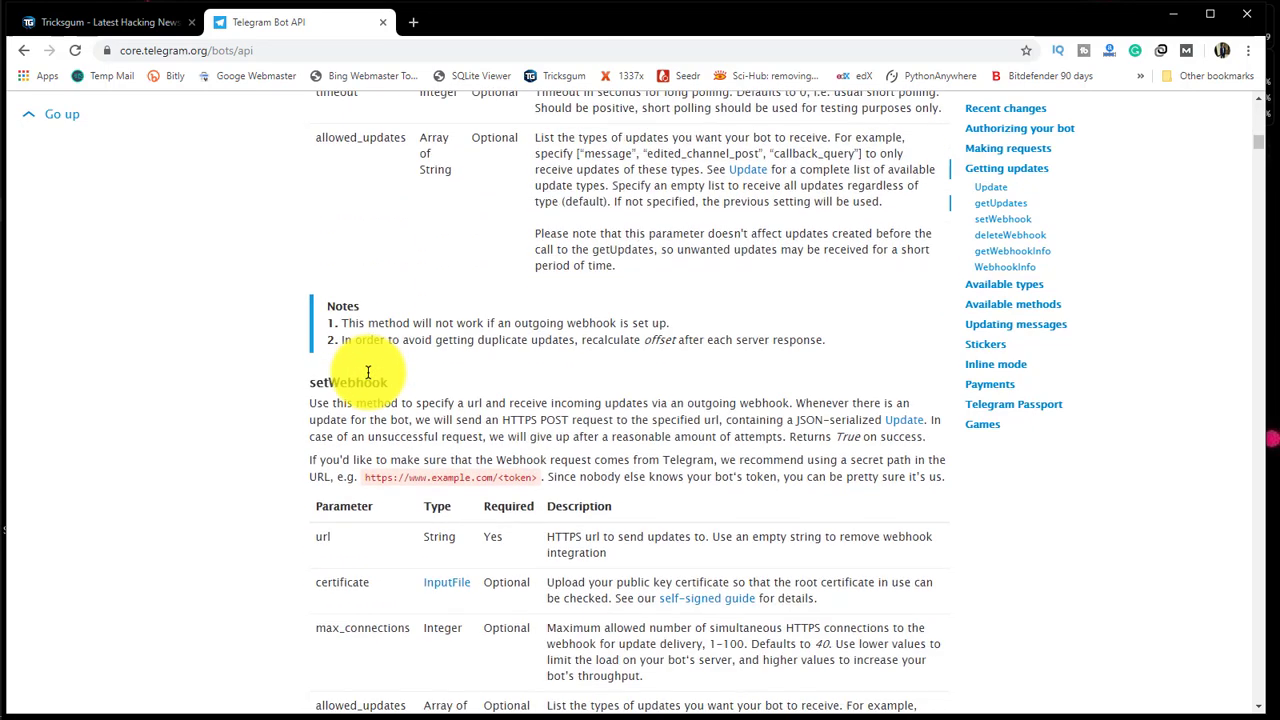
pyautogui.scroll(-7, 380, 366)
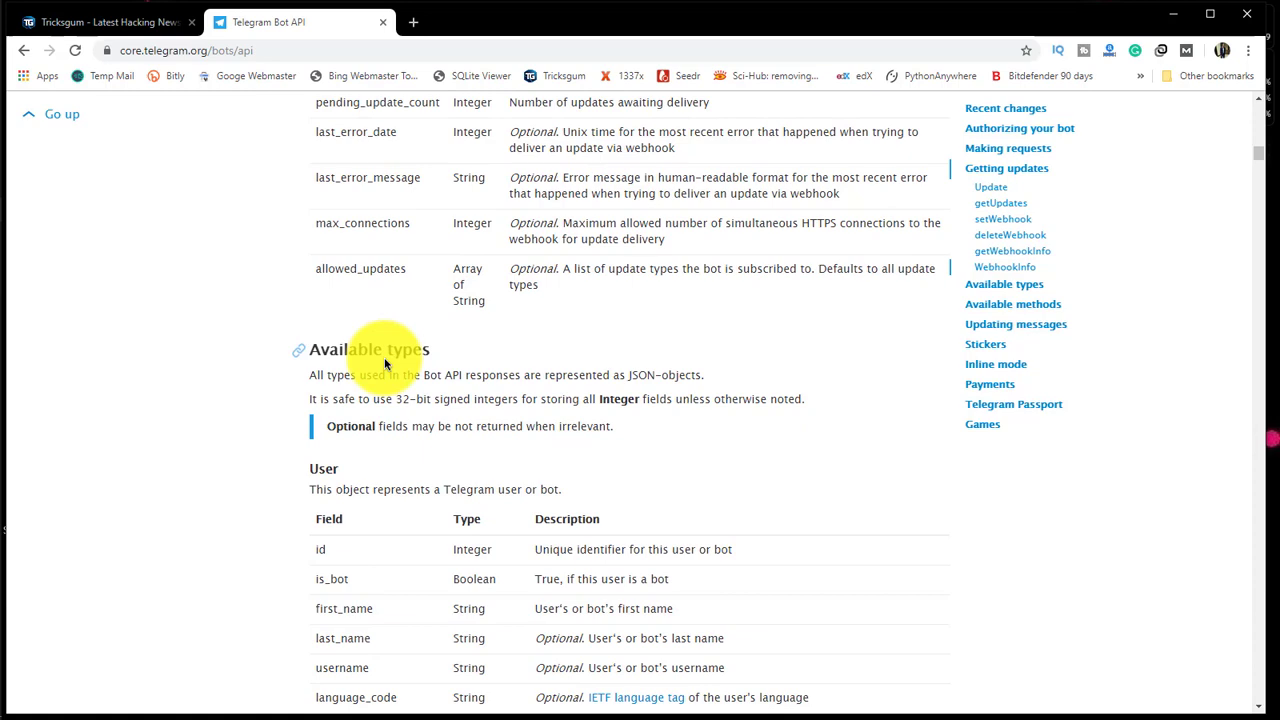
pyautogui.scroll(-4, 385, 363)
pyautogui.scroll(3, 385, 363)
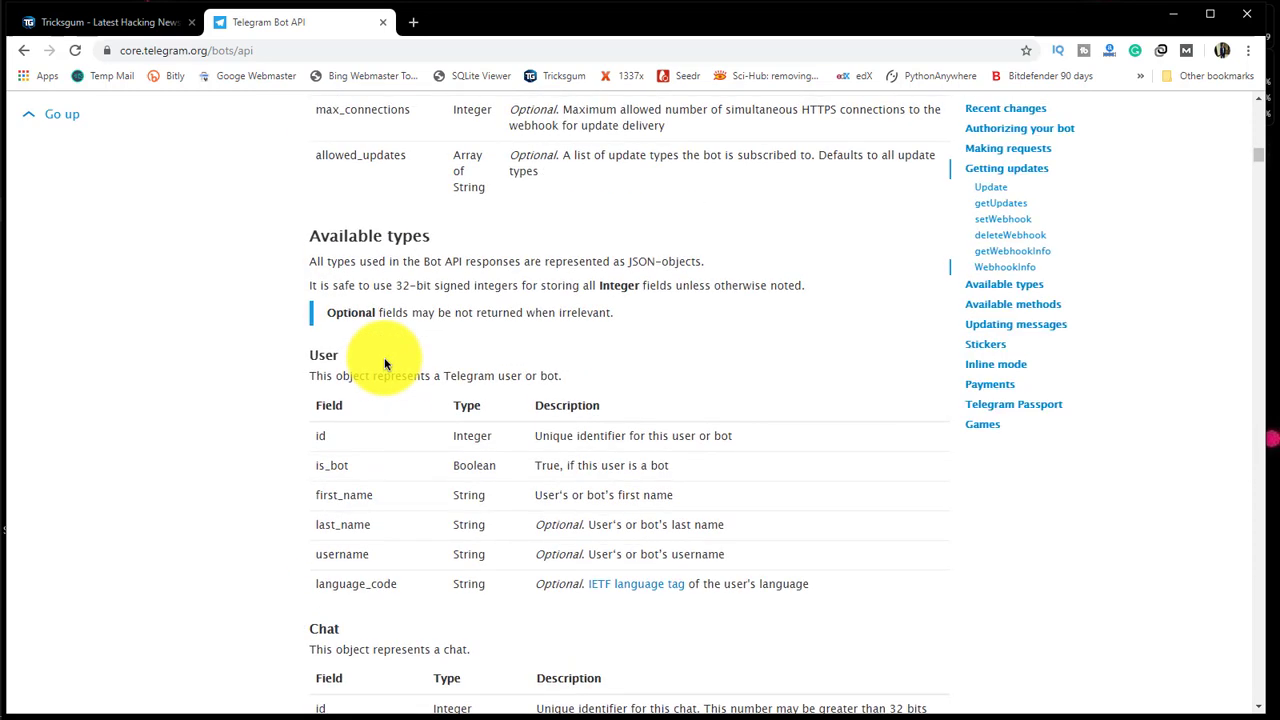
# Go to the Available methods section of the Bot API page and look through its list of methods.
pyautogui.click(1012, 304)
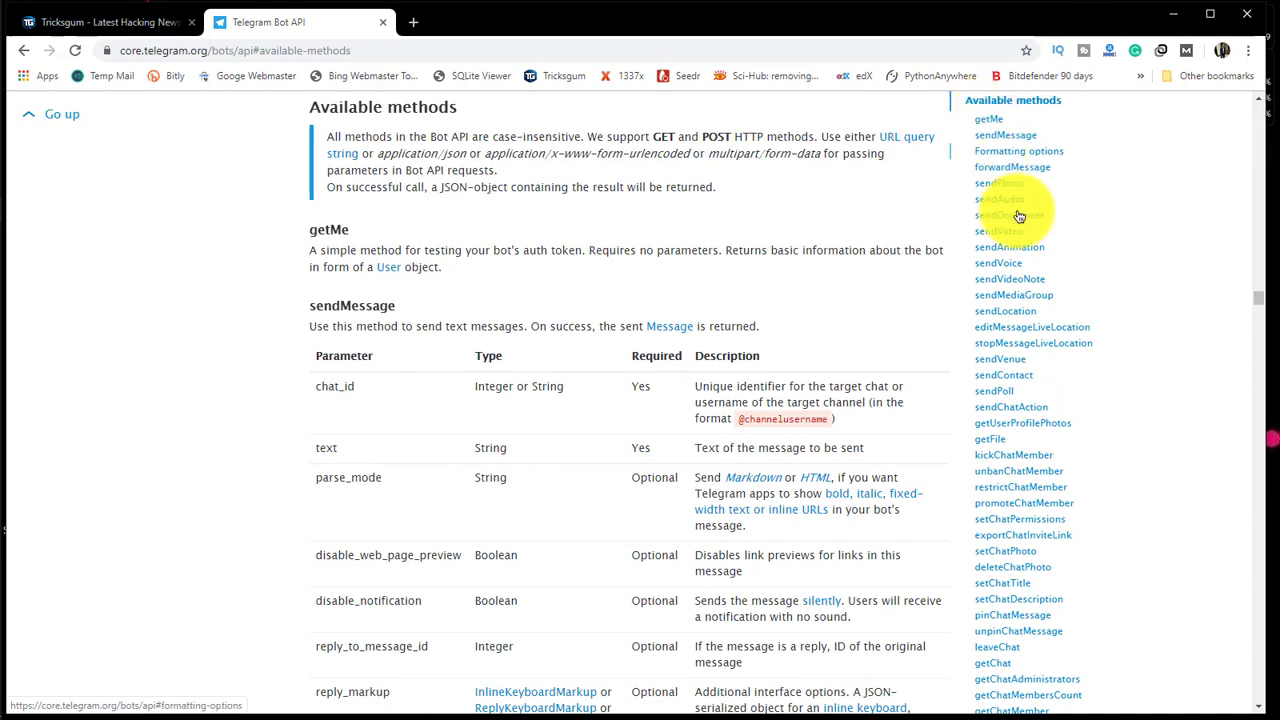
pyautogui.scroll(-2, 1040, 530)
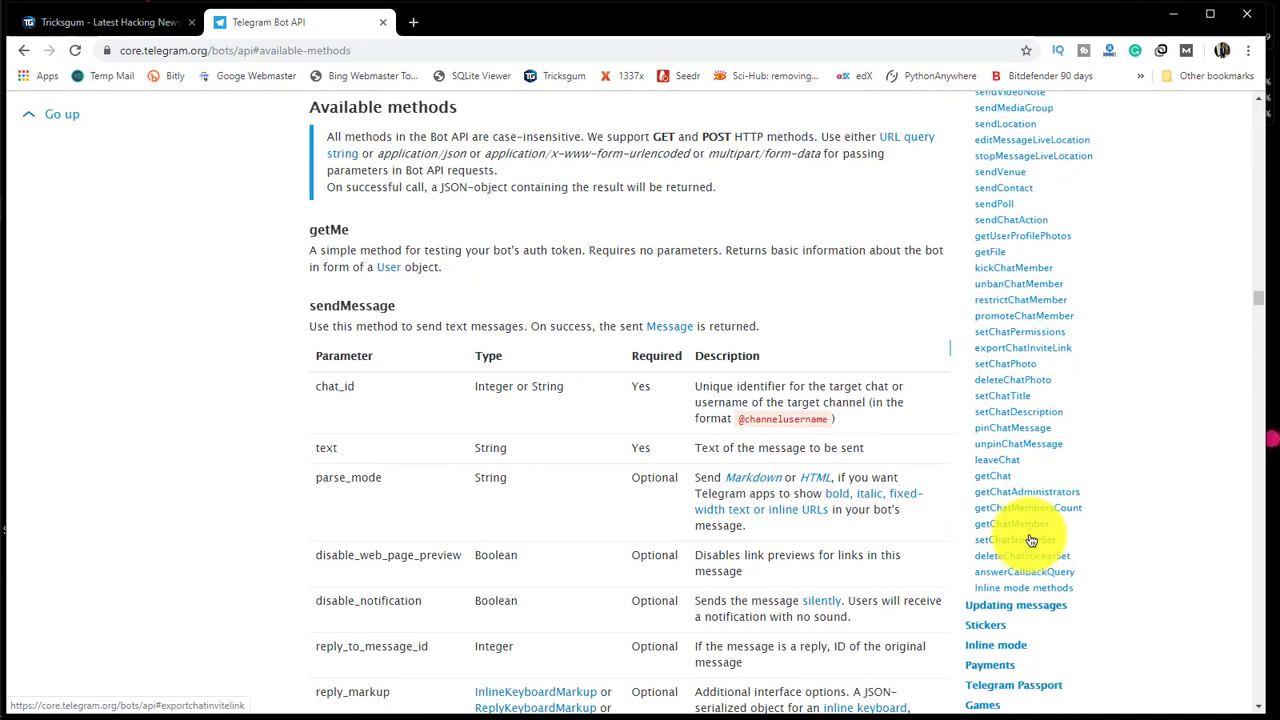